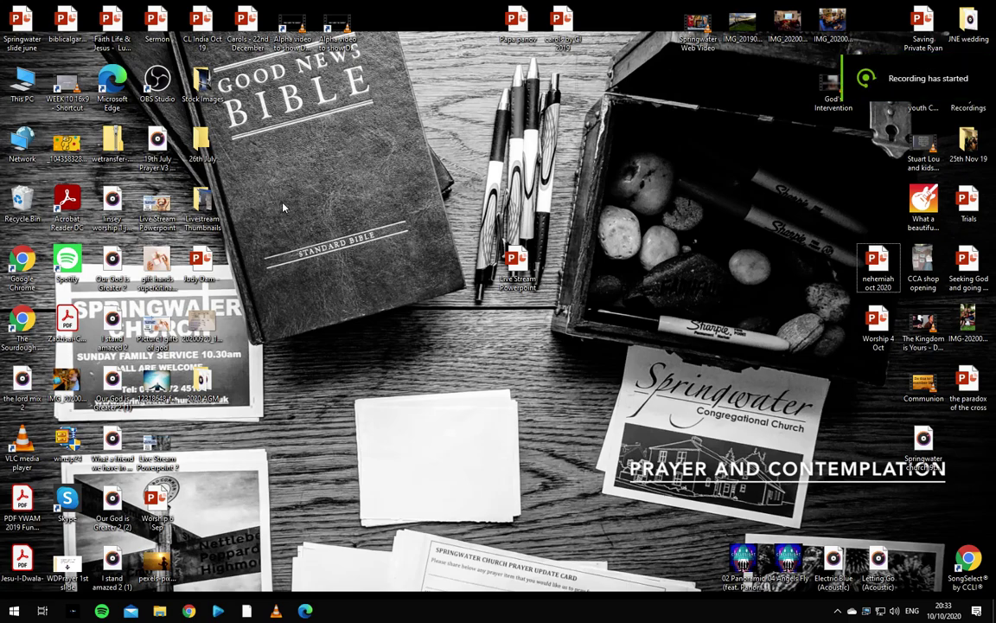
# Step: Launch Chrome and use YouTube's Create > Go live to reach the live streaming Manage page
pyautogui.click(189, 610)
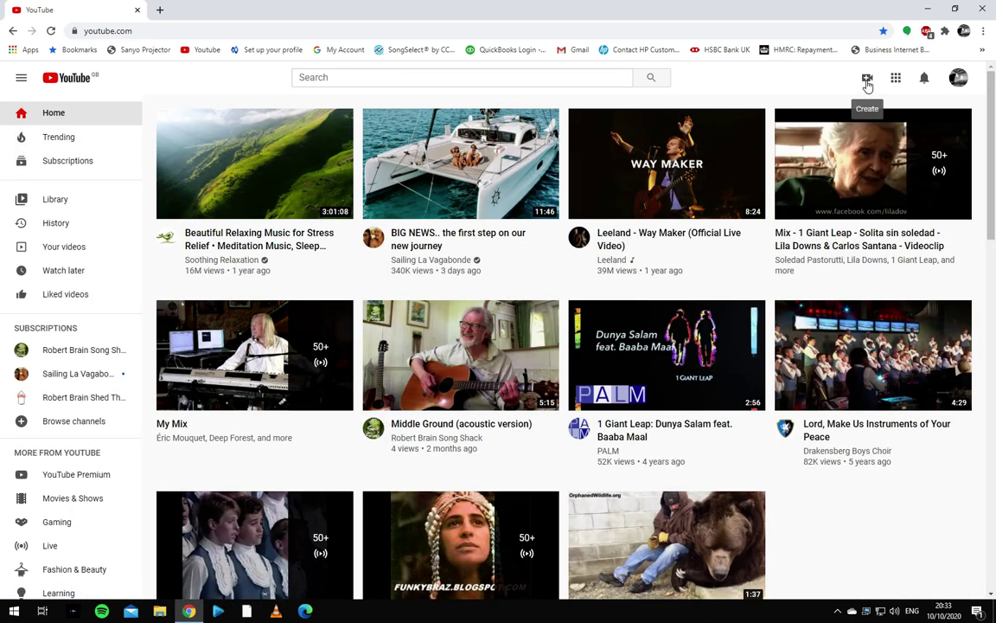
pyautogui.click(868, 80)
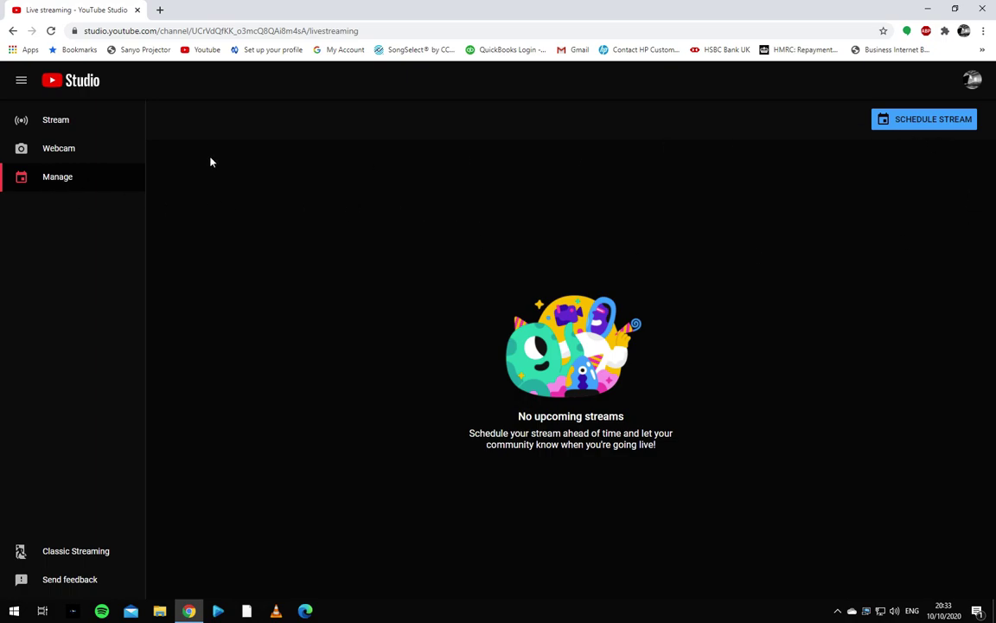
# Step: Schedule a stream reusing past settings, titled 'Title | Springwater Service | 11th October 2020'
pyautogui.click(943, 118)
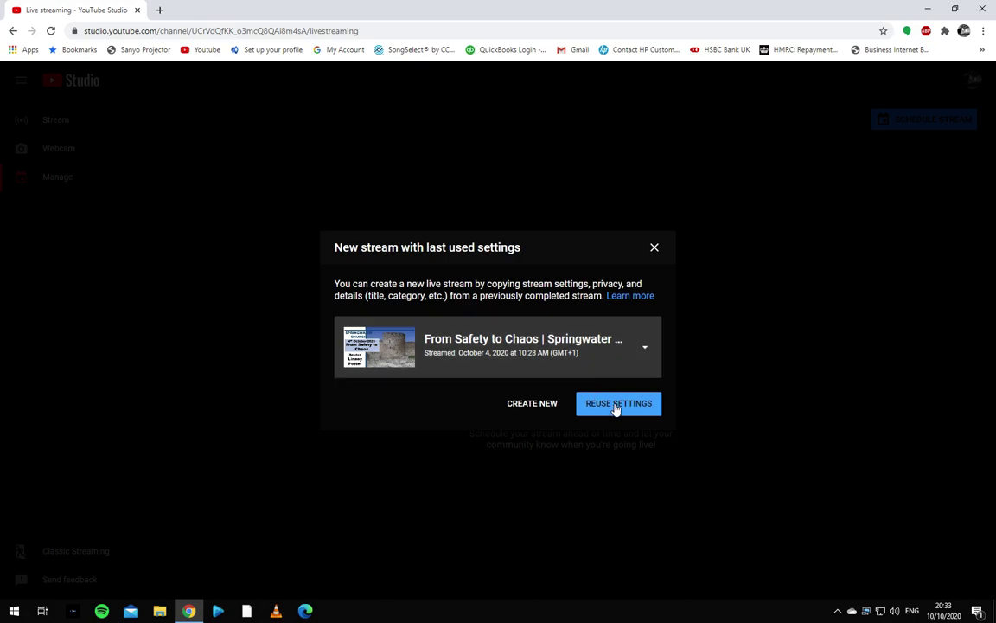
pyautogui.click(618, 404)
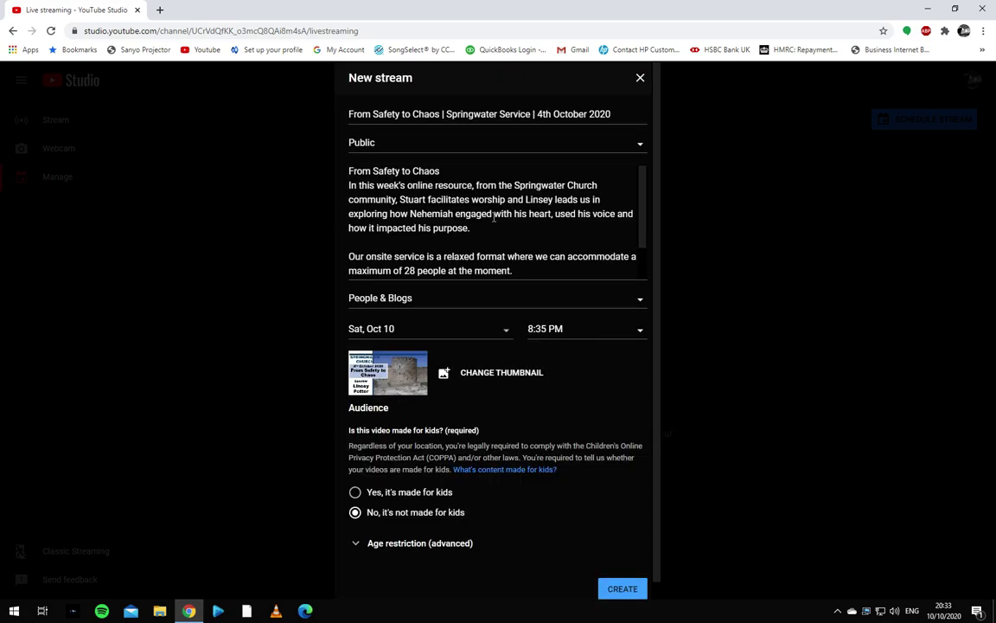
pyautogui.moveTo(442, 113); pyautogui.dragTo(344, 113)
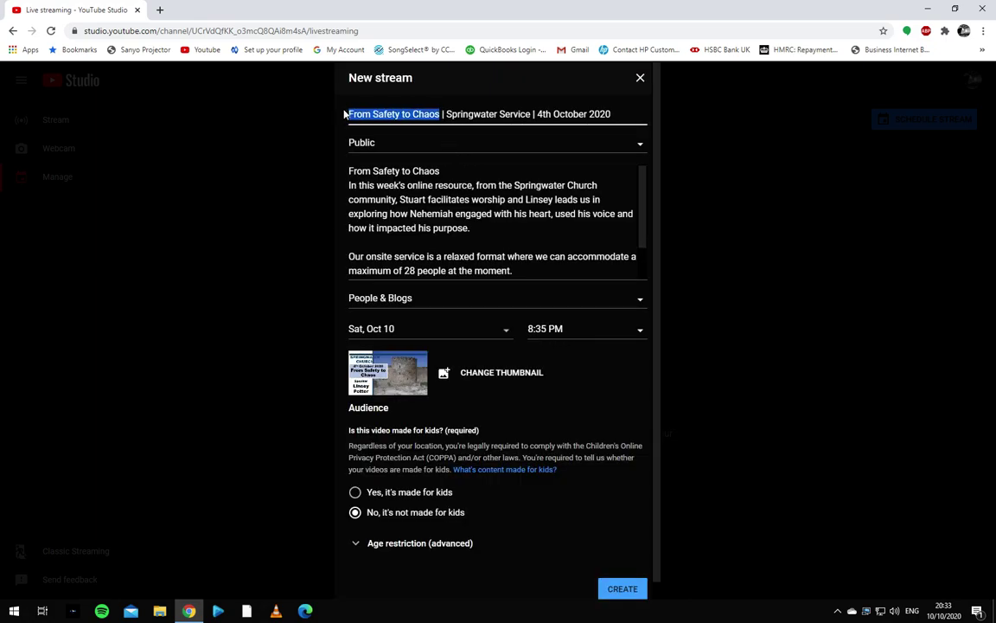
pyautogui.press('BackSpace')
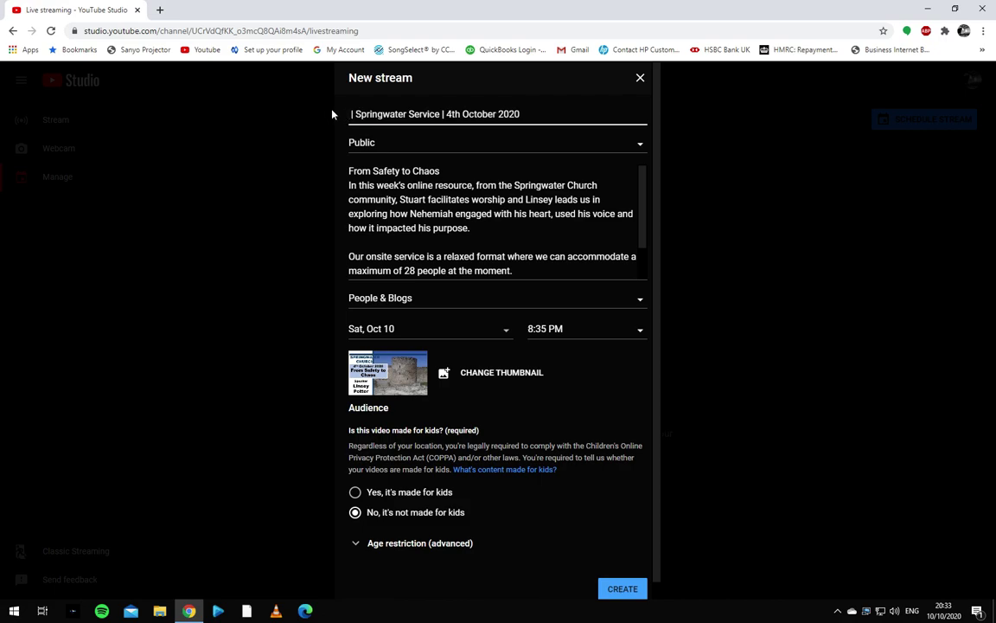
pyautogui.write('Title')
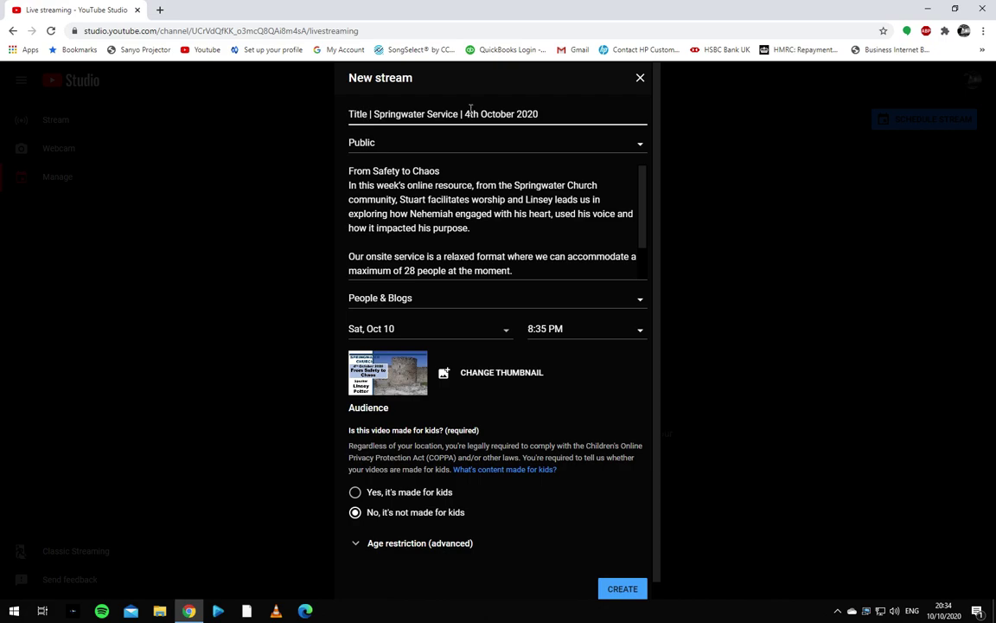
pyautogui.doubleClick(471, 110)
pyautogui.write('11th')
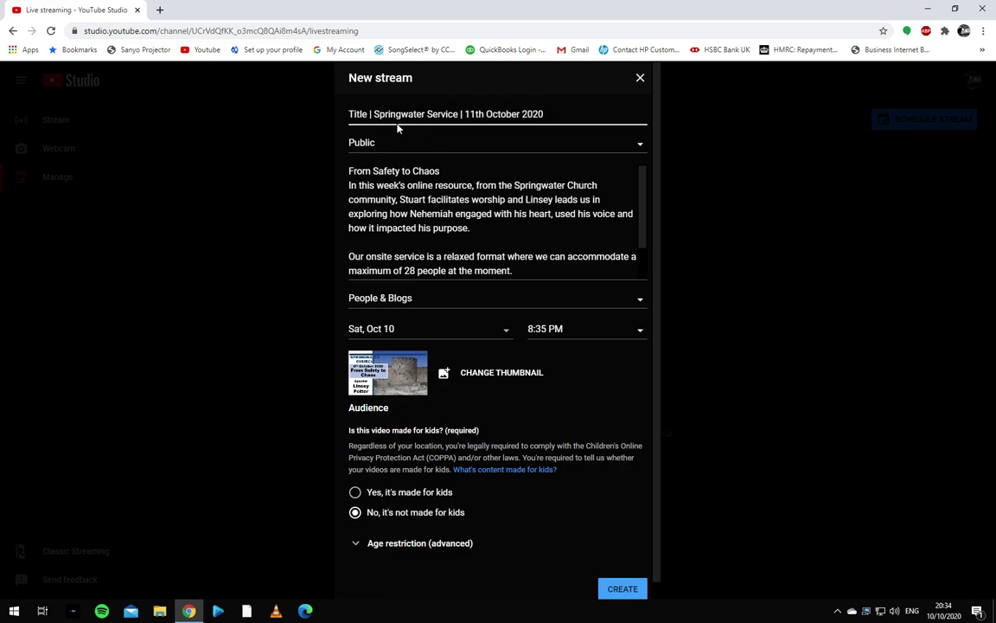
# Step: Replace the description's first line 'From Safety to Chaos' with 'Title'
pyautogui.doubleClick(423, 170)
pyautogui.moveTo(423, 171); pyautogui.dragTo(322, 168)
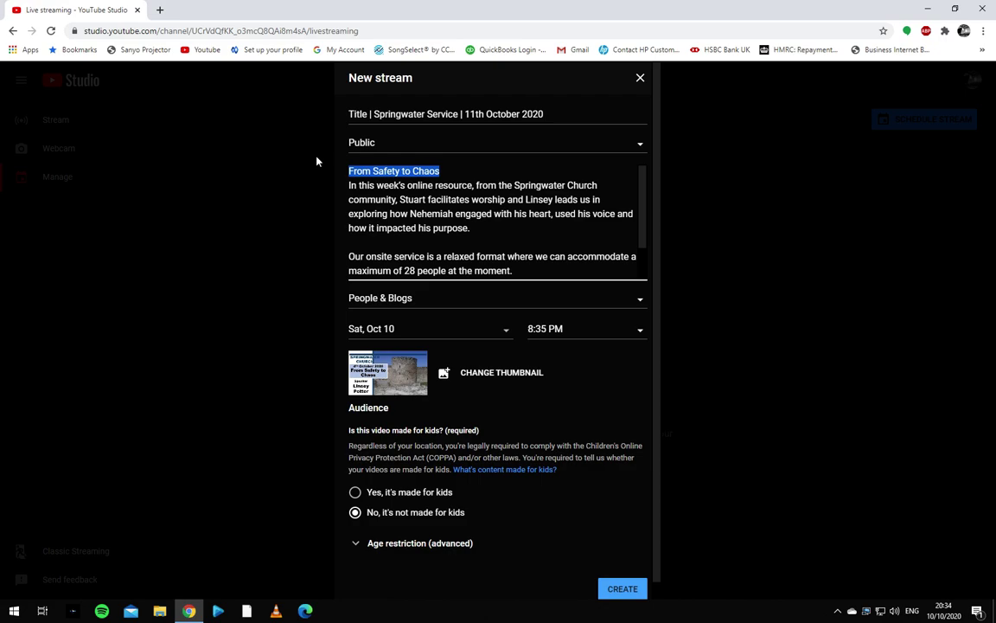
pyautogui.write('Title')
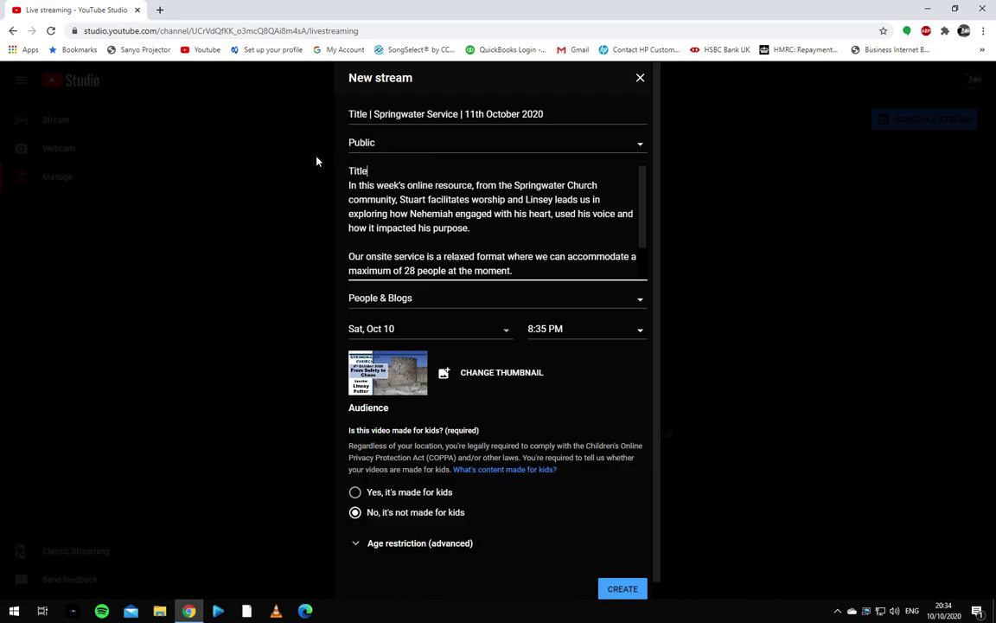
pyautogui.click(490, 334)
pyautogui.click(448, 223)
pyautogui.scroll(-2, 448, 225)
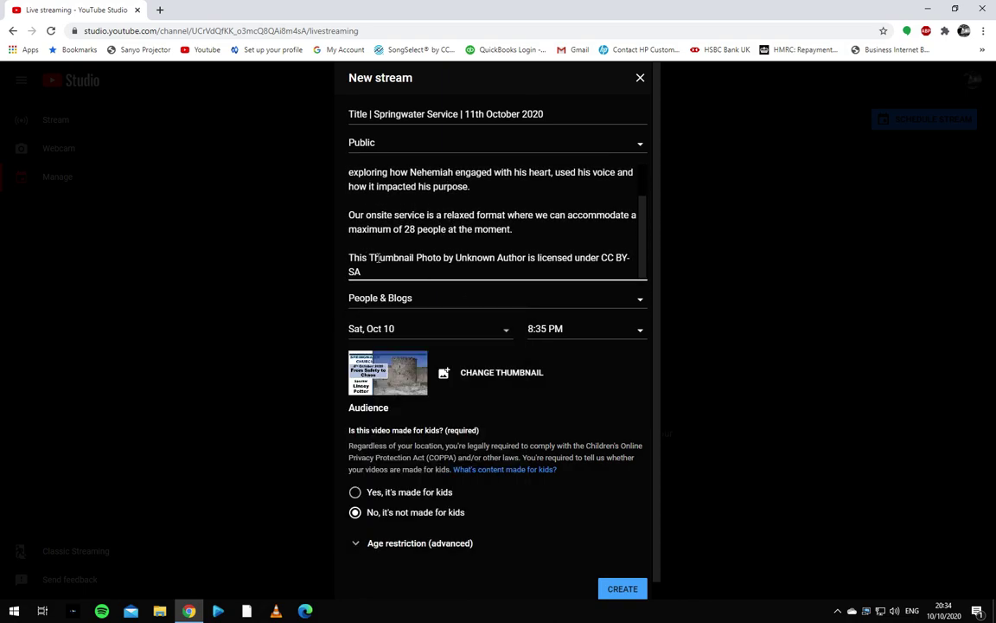
pyautogui.click(489, 330)
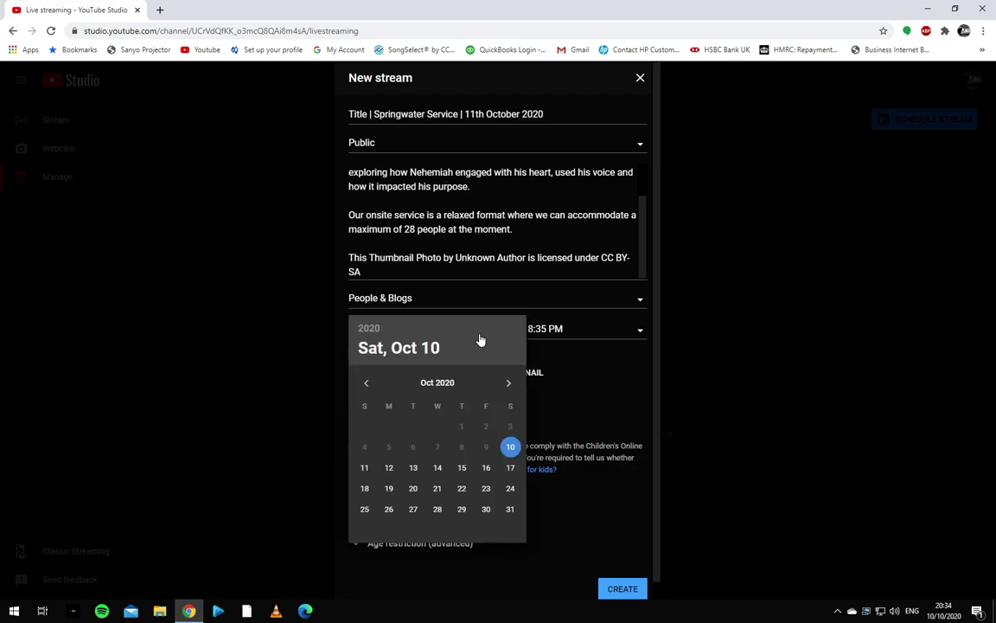
# Step: Set the stream for Sunday 11 October at 10:30 PM and create it
pyautogui.click(364, 468)
pyautogui.click(584, 333)
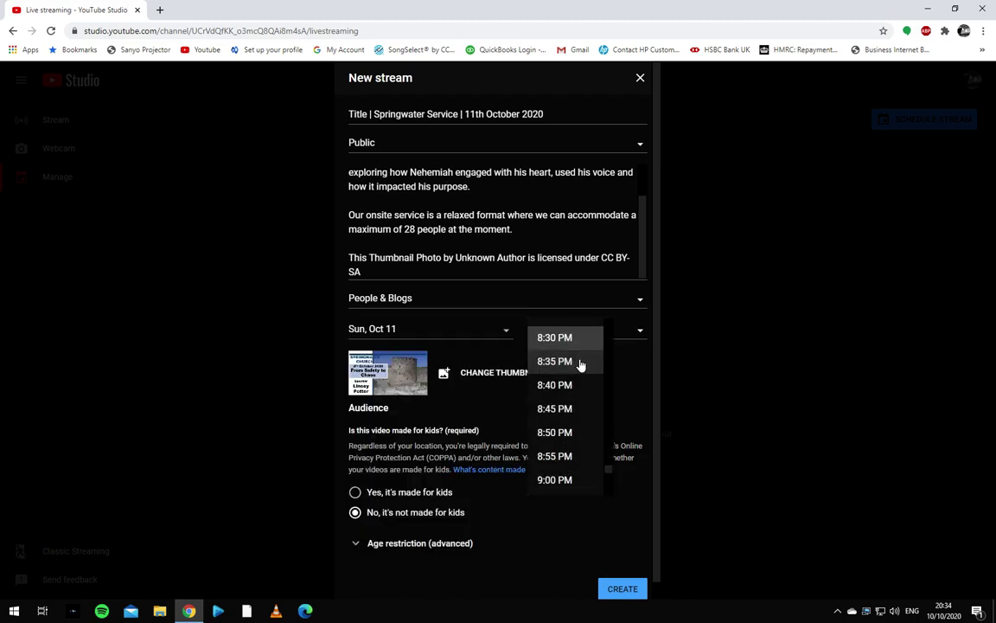
pyautogui.scroll(-2, 565, 420)
pyautogui.scroll(-5, 565, 419)
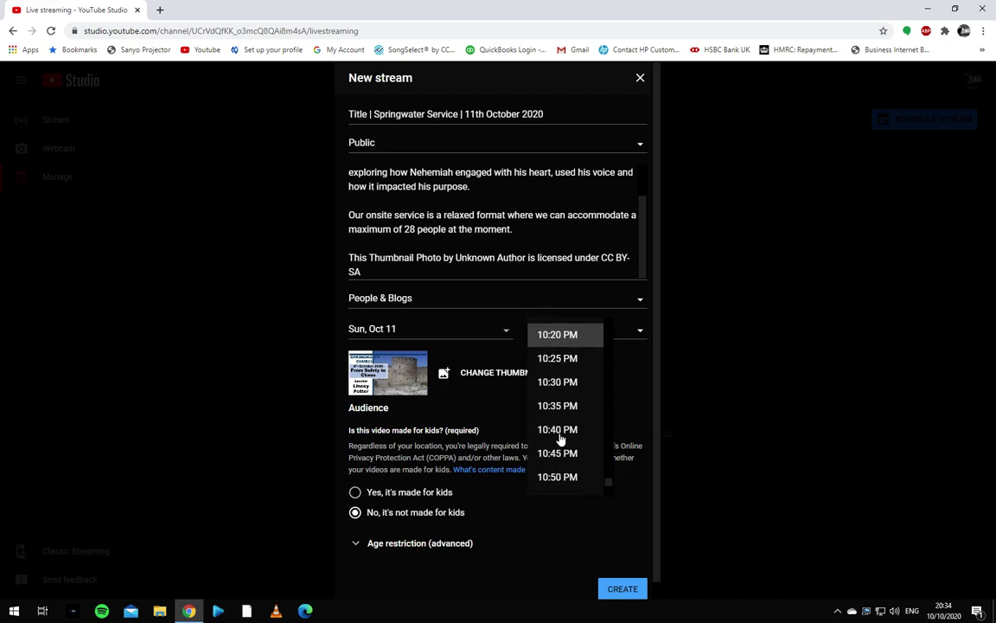
pyautogui.click(570, 374)
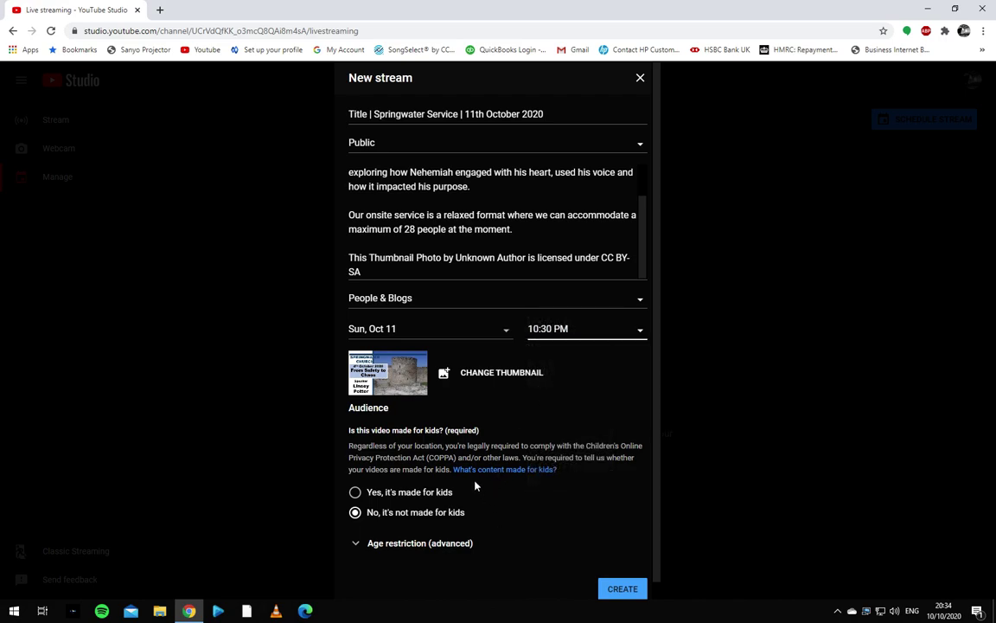
pyautogui.scroll(-1, 448, 415)
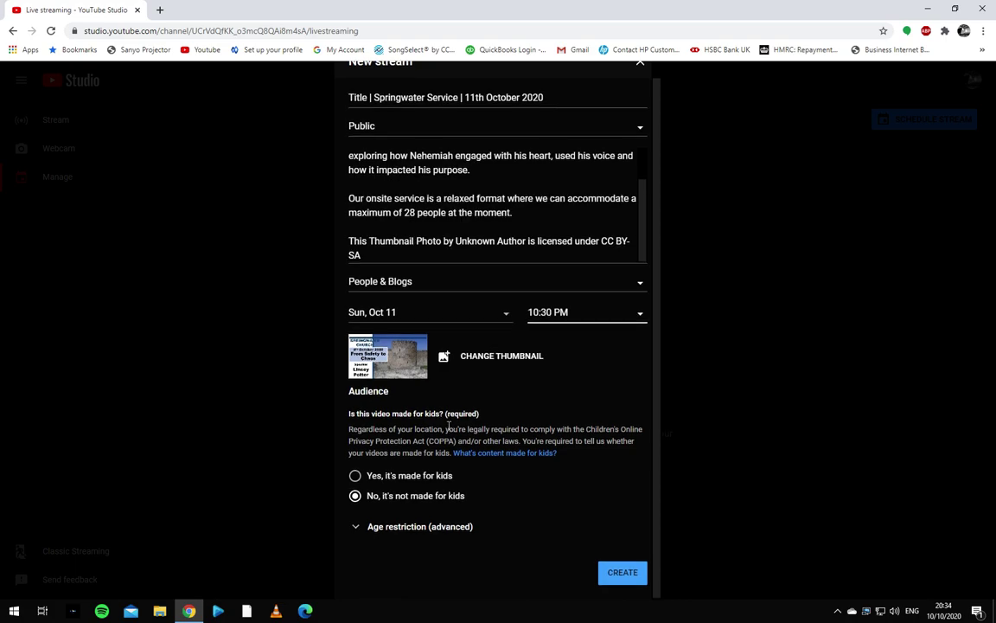
pyautogui.scroll(1, 512, 420)
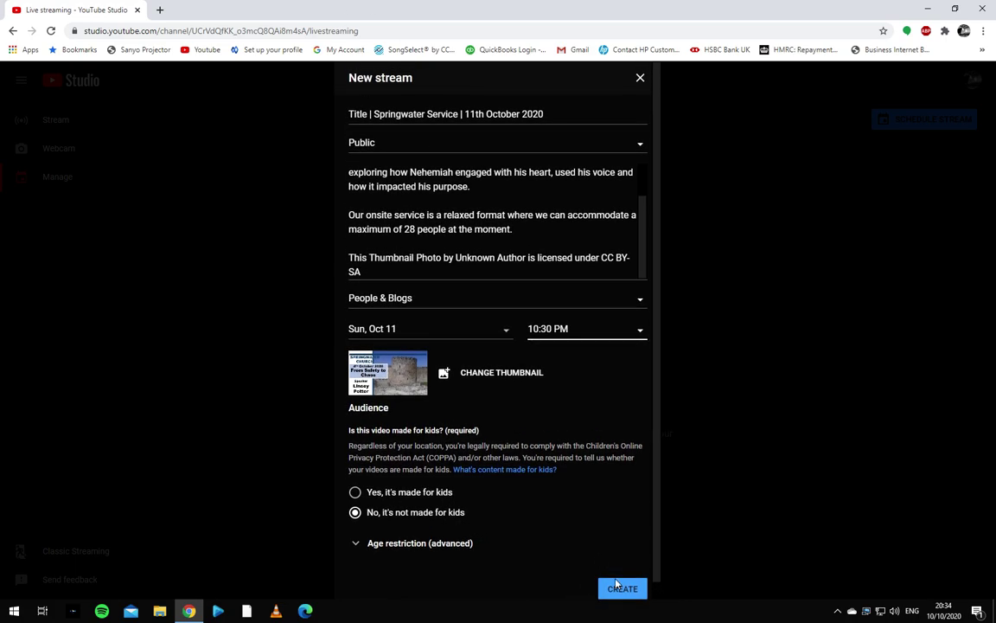
pyautogui.click(618, 585)
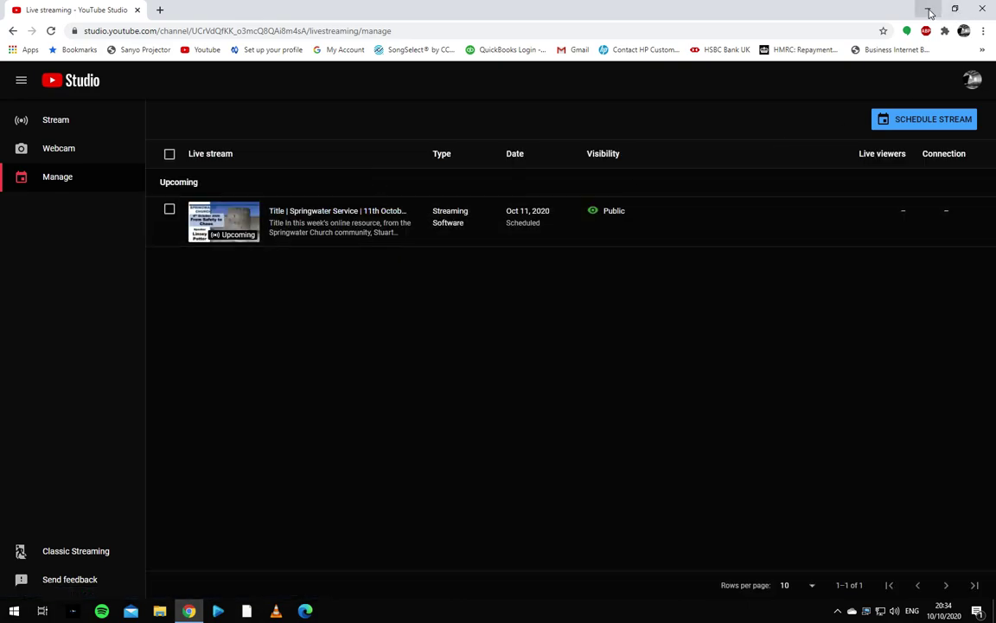
# Step: Open the Live Stream Powerpoint and duplicate slide 2 as the first slide
pyautogui.click(930, 10)
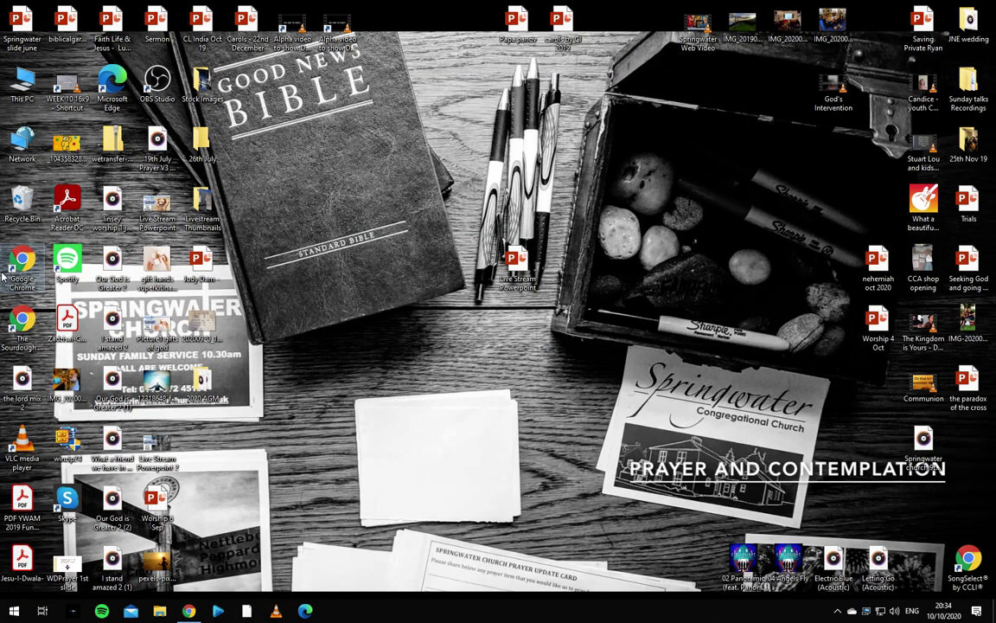
pyautogui.doubleClick(534, 261)
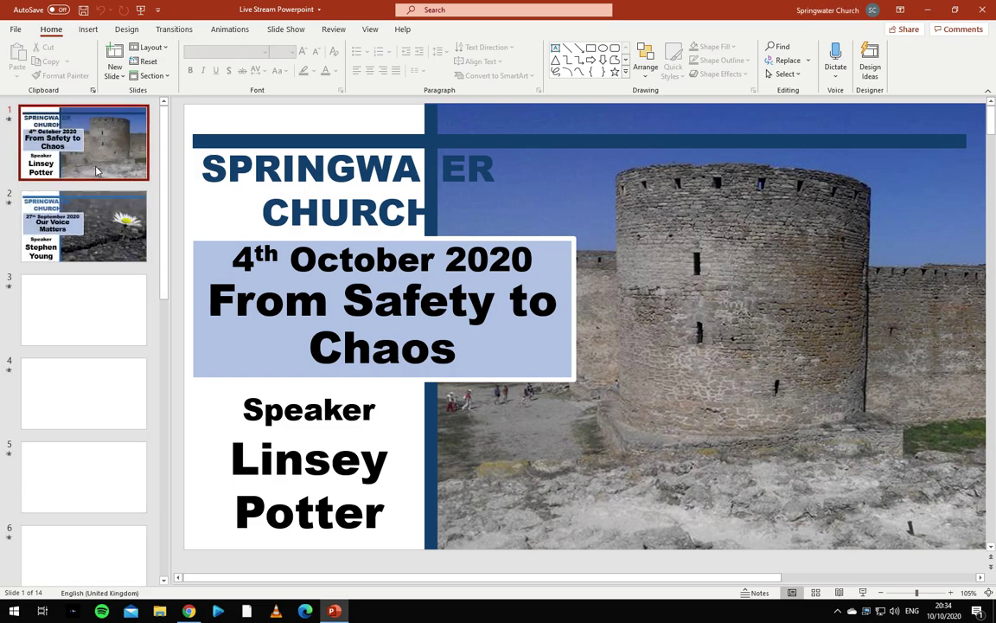
pyautogui.click(86, 216)
pyautogui.rightClick(93, 227)
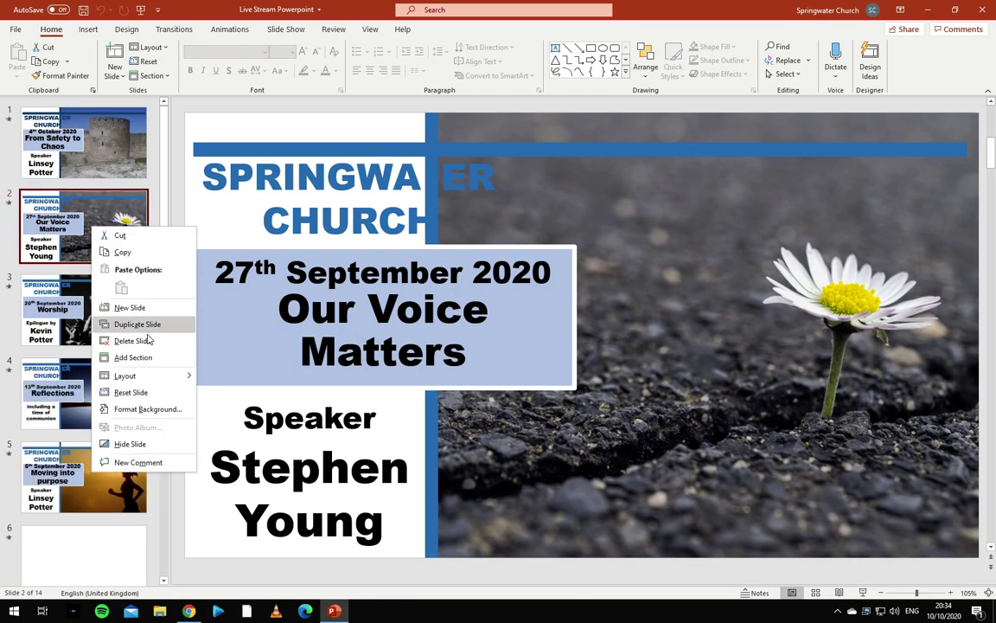
pyautogui.click(147, 324)
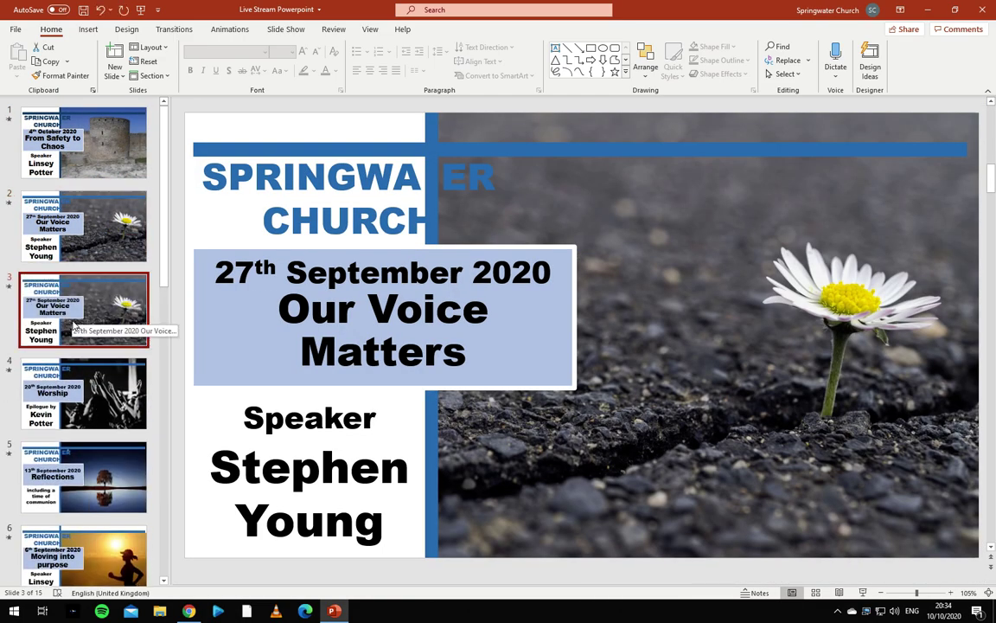
pyautogui.moveTo(74, 325); pyautogui.dragTo(130, 155)
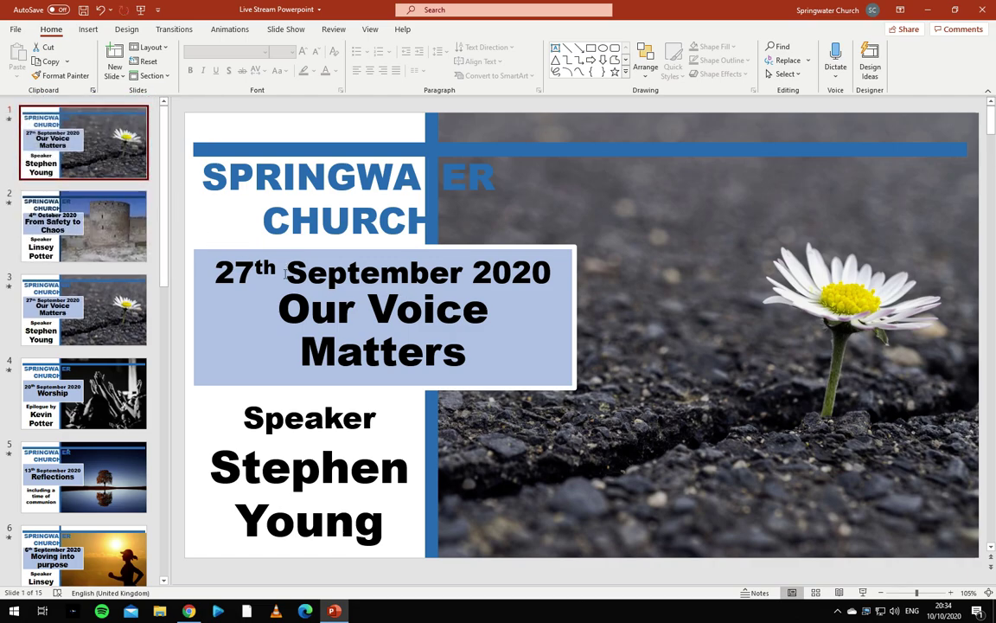
# Step: Change the slide's date from 27 September to 11 October
pyautogui.click(240, 270)
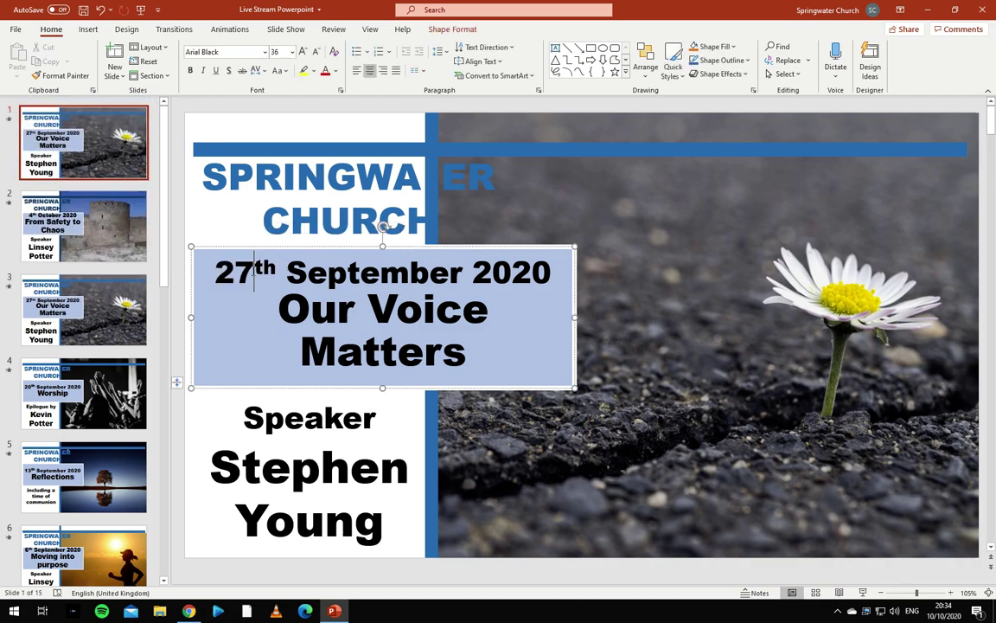
pyautogui.moveTo(254, 272); pyautogui.dragTo(214, 273)
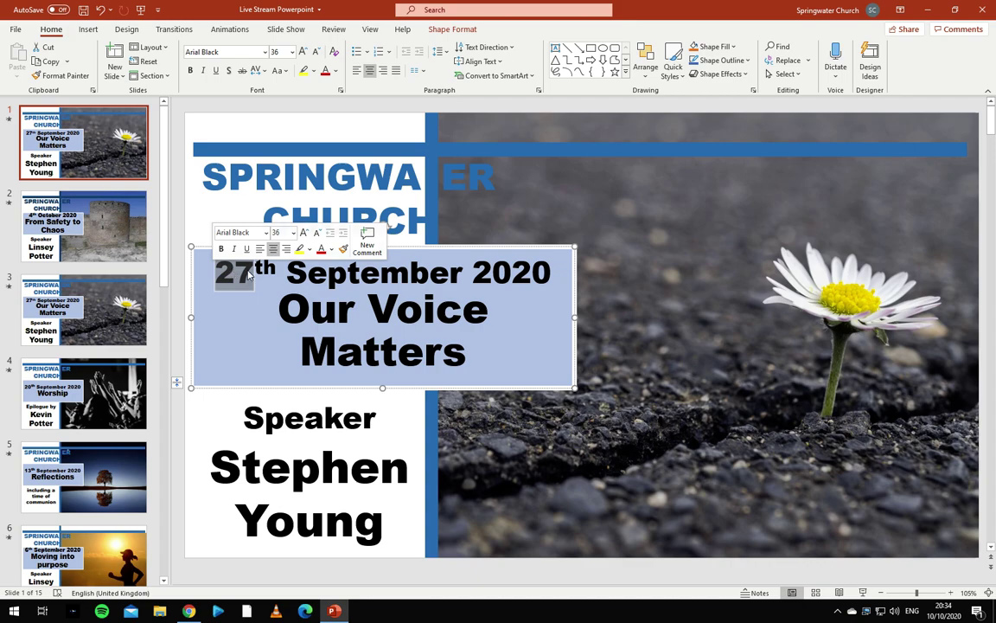
pyautogui.write('11')
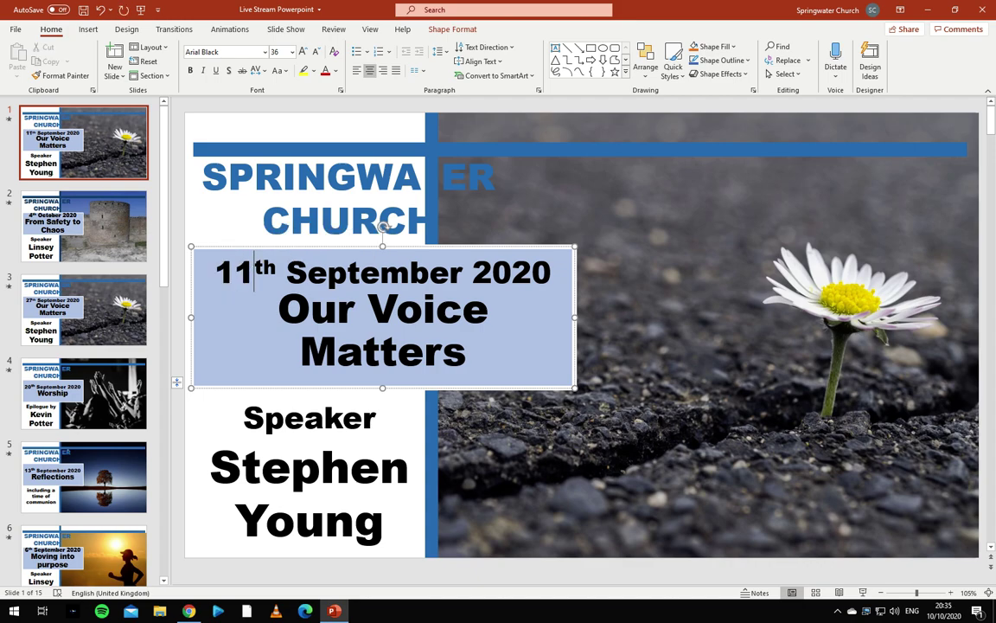
pyautogui.click(357, 275)
pyautogui.doubleClick(361, 274)
pyautogui.write('Oct')
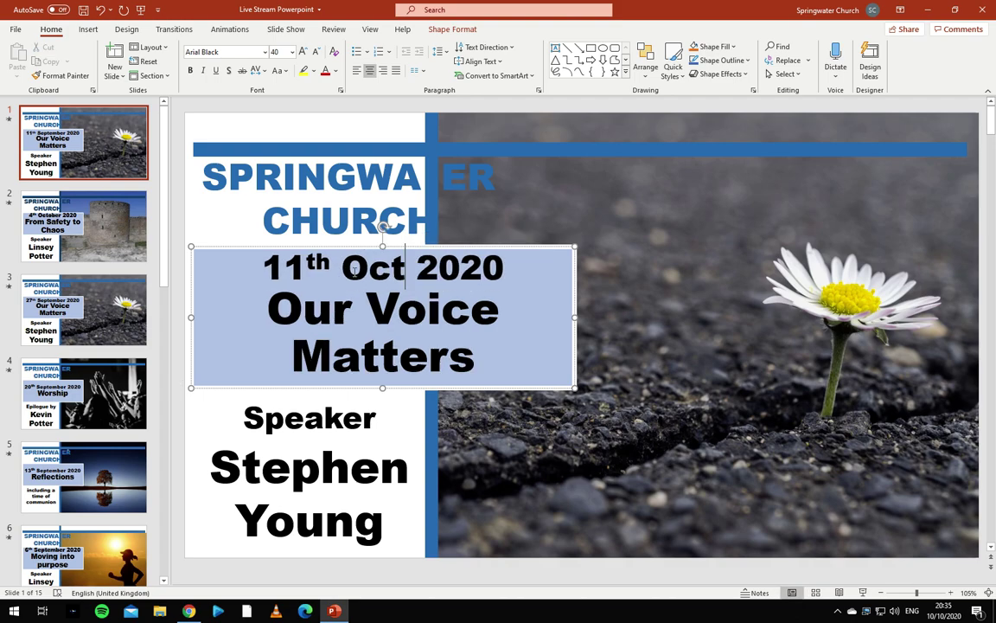
pyautogui.write('ober')
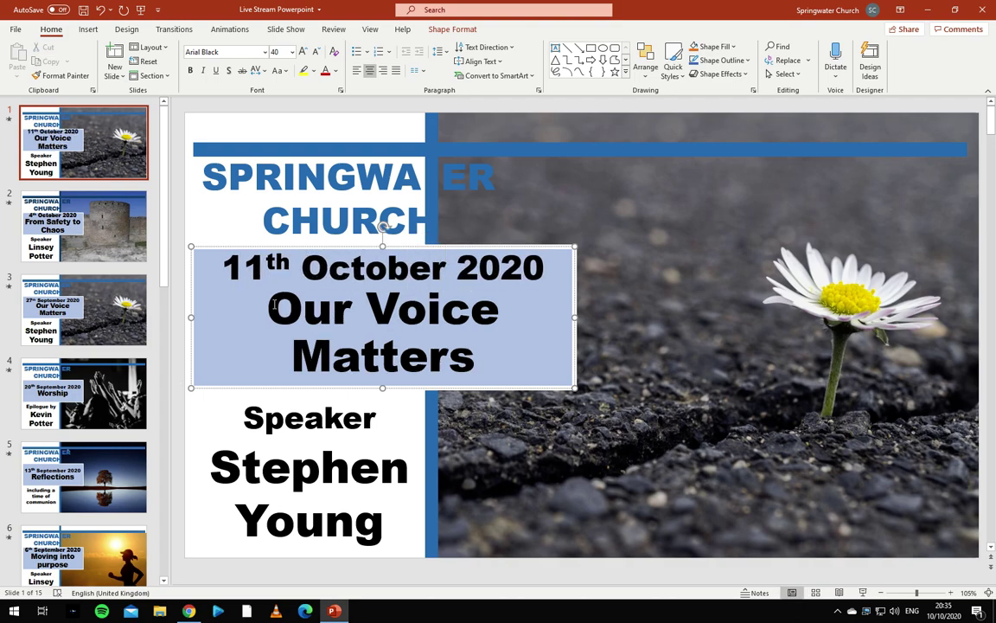
# Step: Replace the sermon title with 'Title', the speaker with 'Speaker', and delete the daisy picture
pyautogui.moveTo(274, 305); pyautogui.dragTo(533, 344)
pyautogui.write('Title')
pyautogui.moveTo(389, 533); pyautogui.dragTo(216, 433)
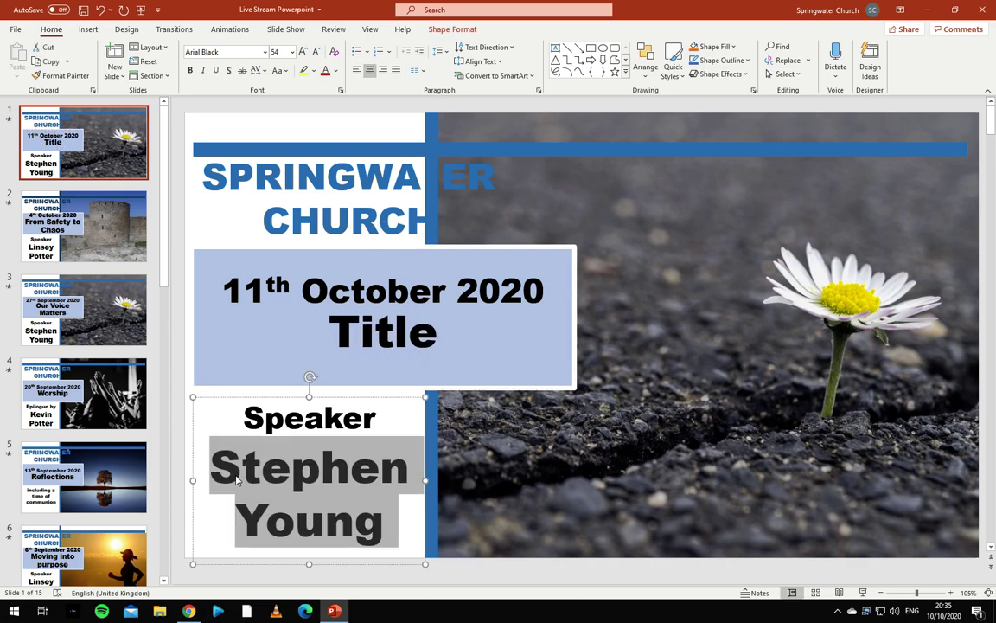
pyautogui.write('Speaker')
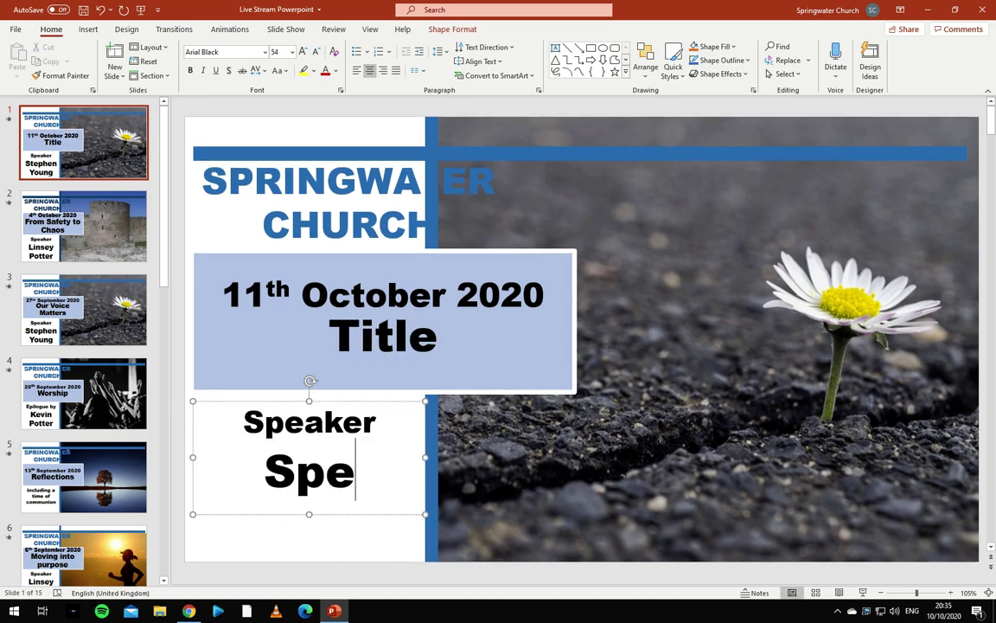
pyautogui.click(588, 423)
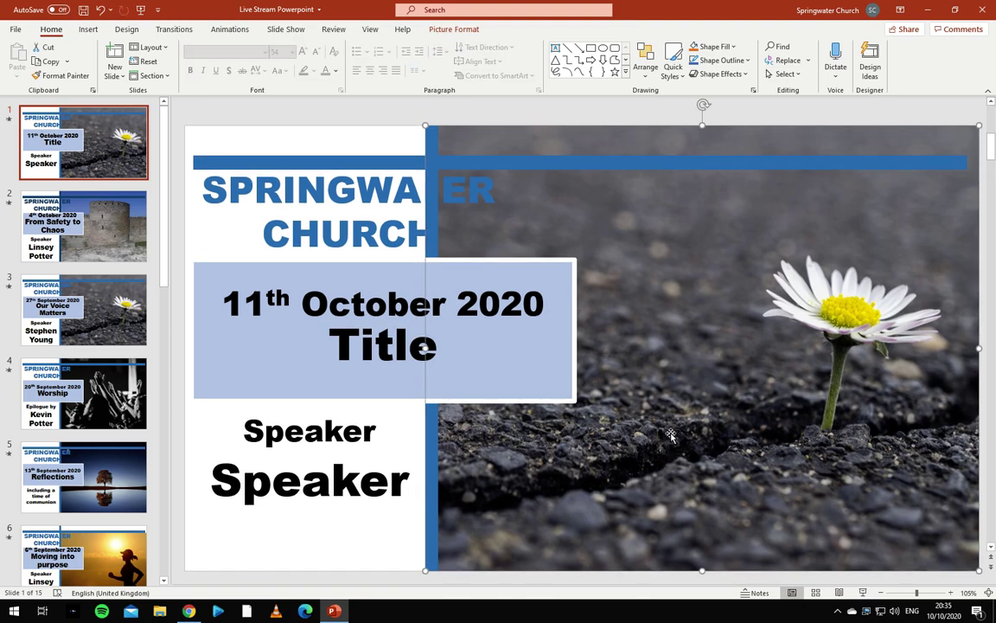
pyautogui.press('Delete')
# Step: Open Pexels in a new browser tab and search for 'hill' photos
pyautogui.click(188, 610)
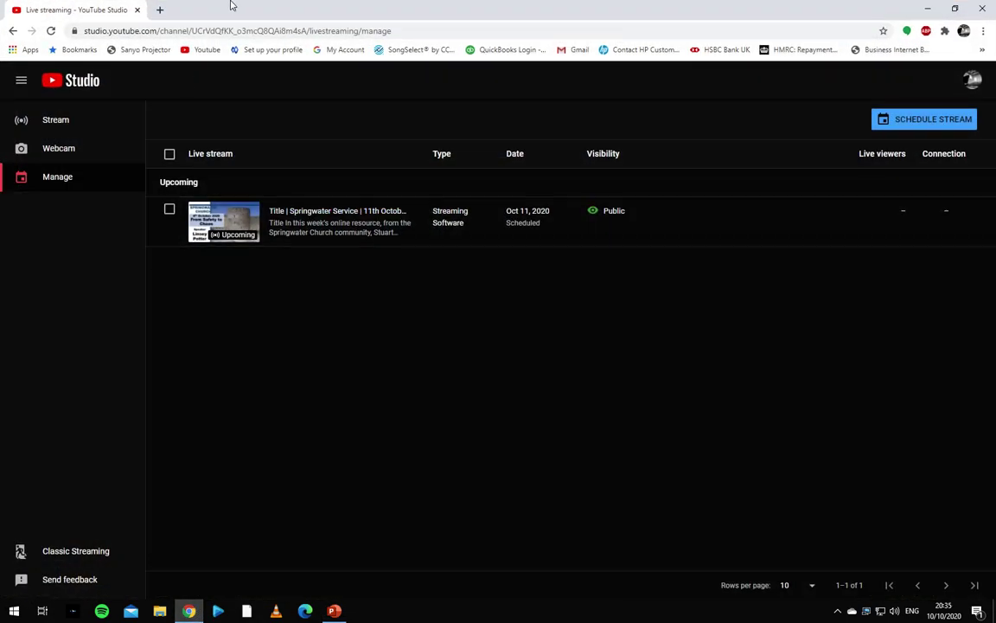
pyautogui.click(159, 9)
pyautogui.write('pe')
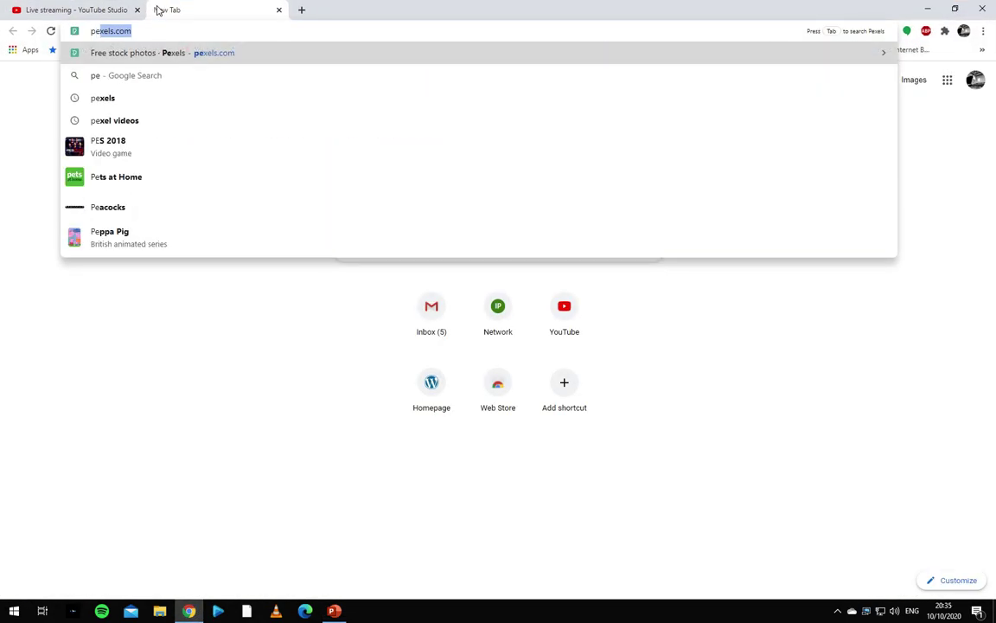
pyautogui.write('xels.com')
pyautogui.press('Return')
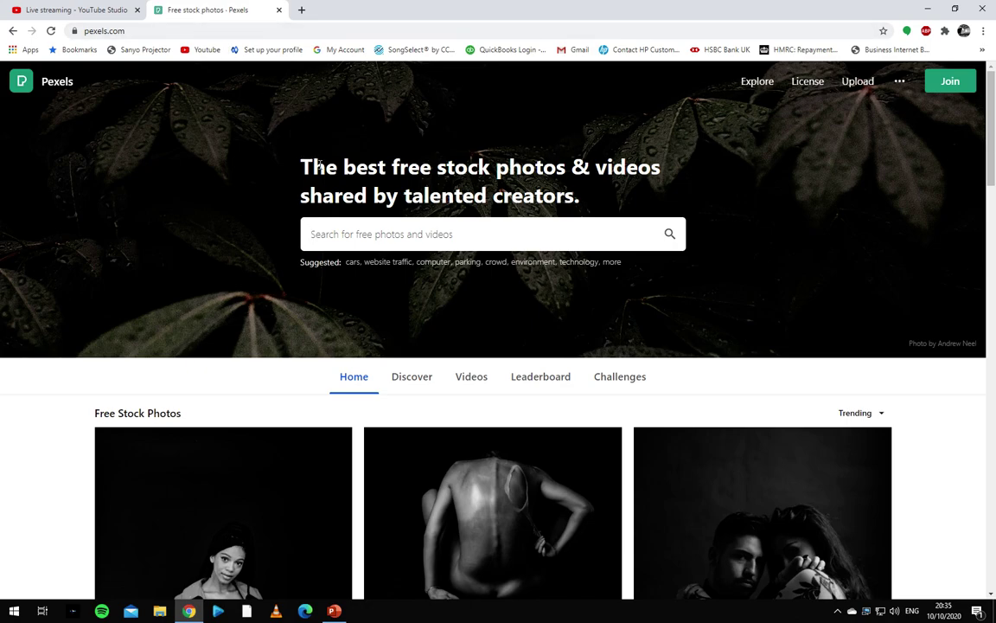
pyautogui.click(331, 219)
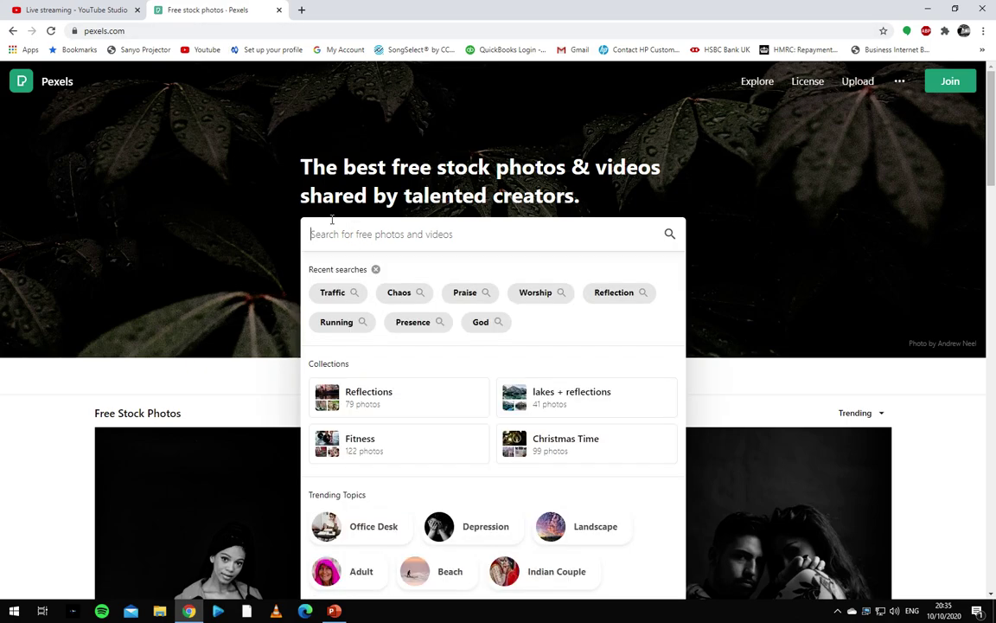
pyautogui.write('hill')
pyautogui.press('Return')
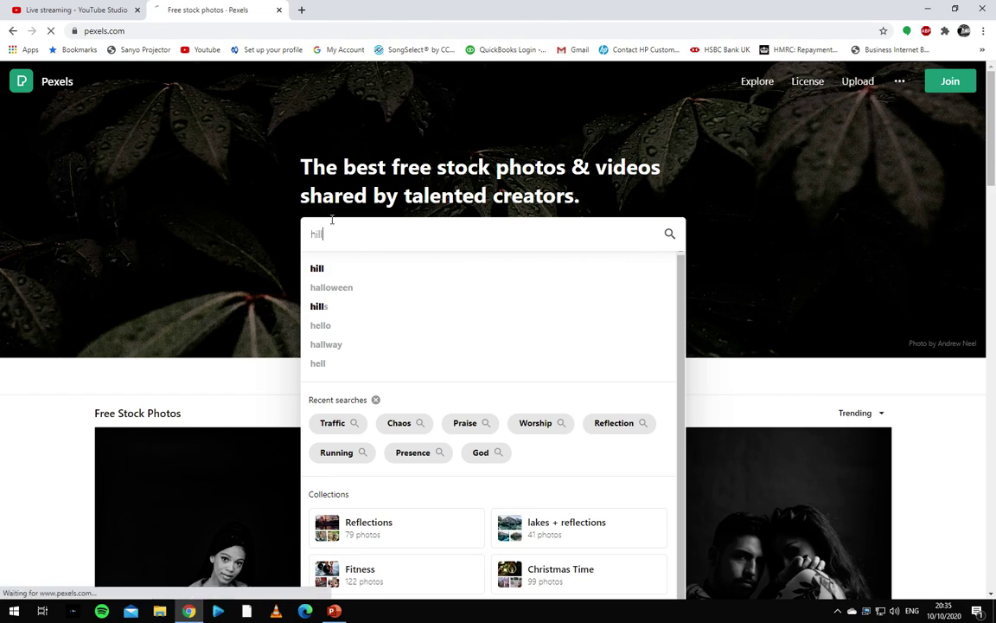
# Step: Download and copy the tree-on-a-hill photo, then select its photographer's name
pyautogui.click(294, 360)
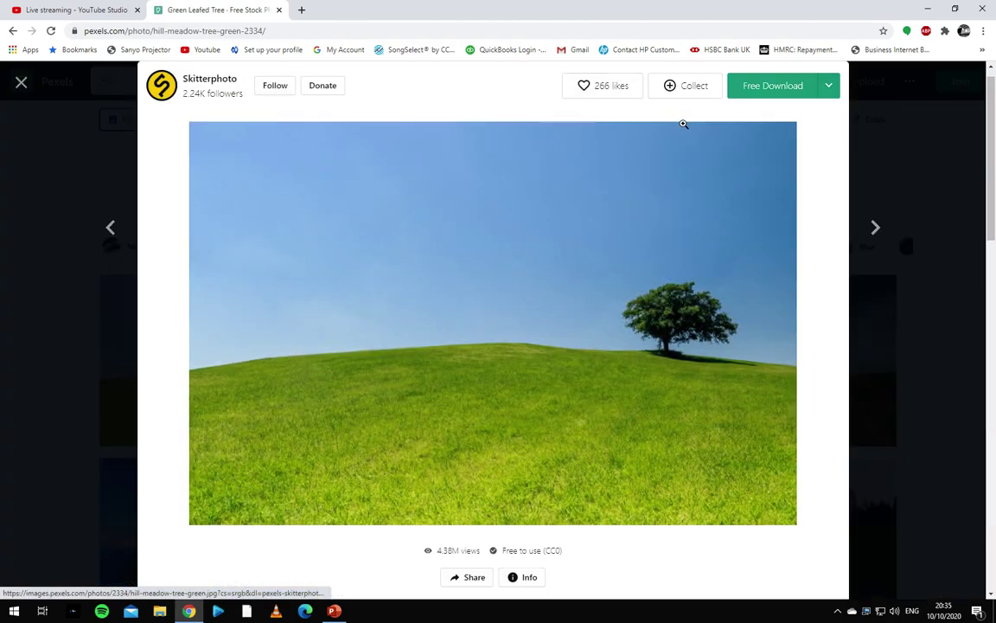
pyautogui.click(779, 86)
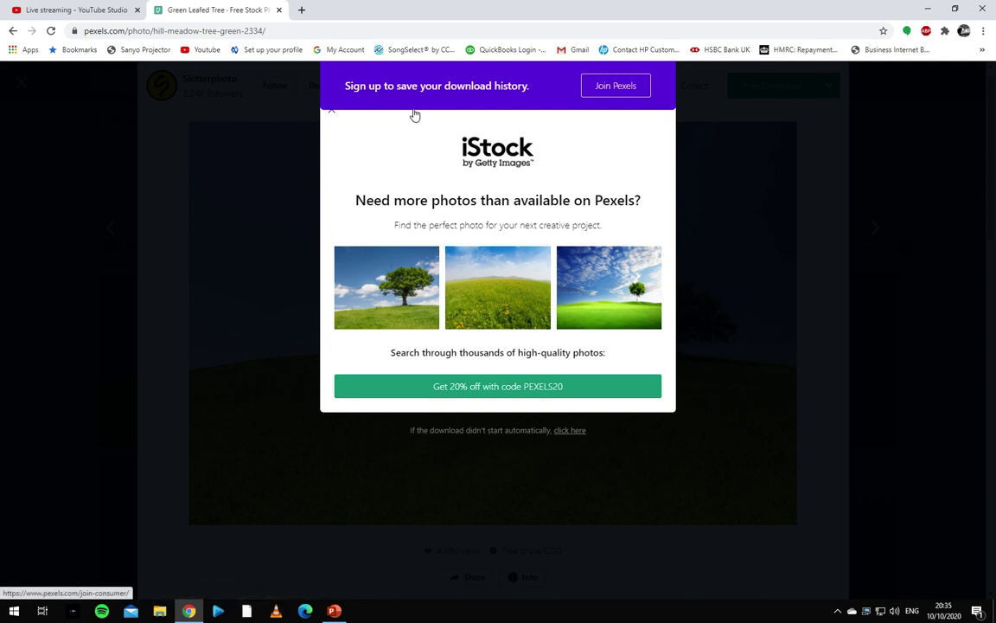
pyautogui.click(328, 118)
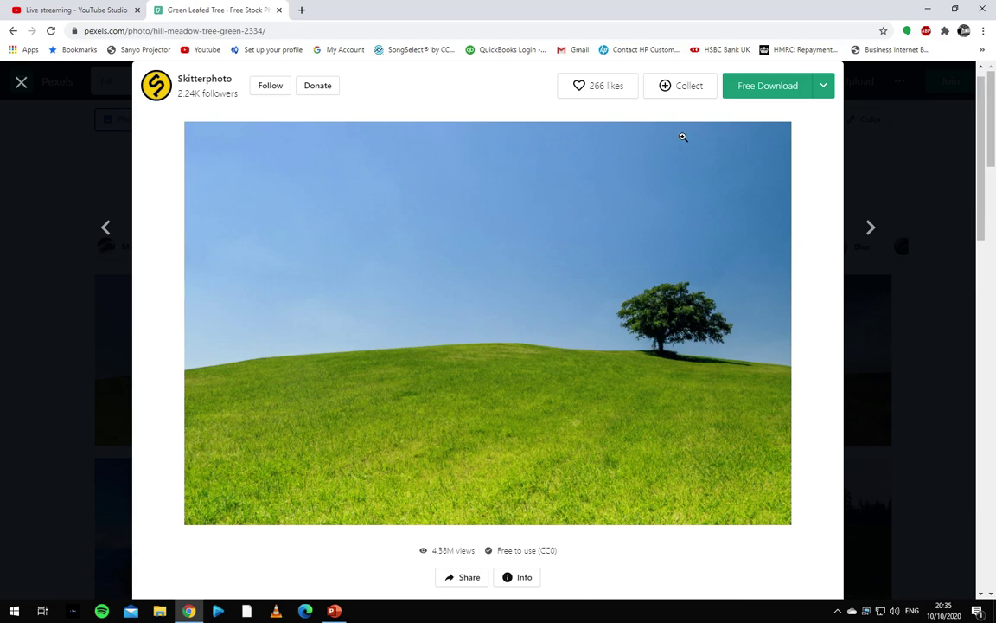
pyautogui.click(767, 91)
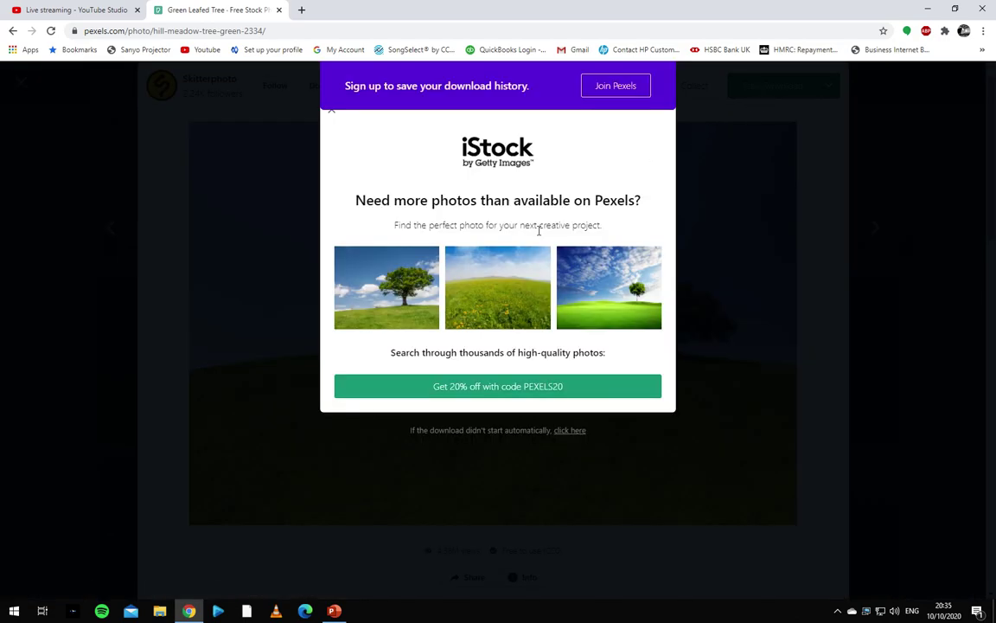
pyautogui.click(337, 118)
pyautogui.rightClick(476, 284)
pyautogui.click(417, 282)
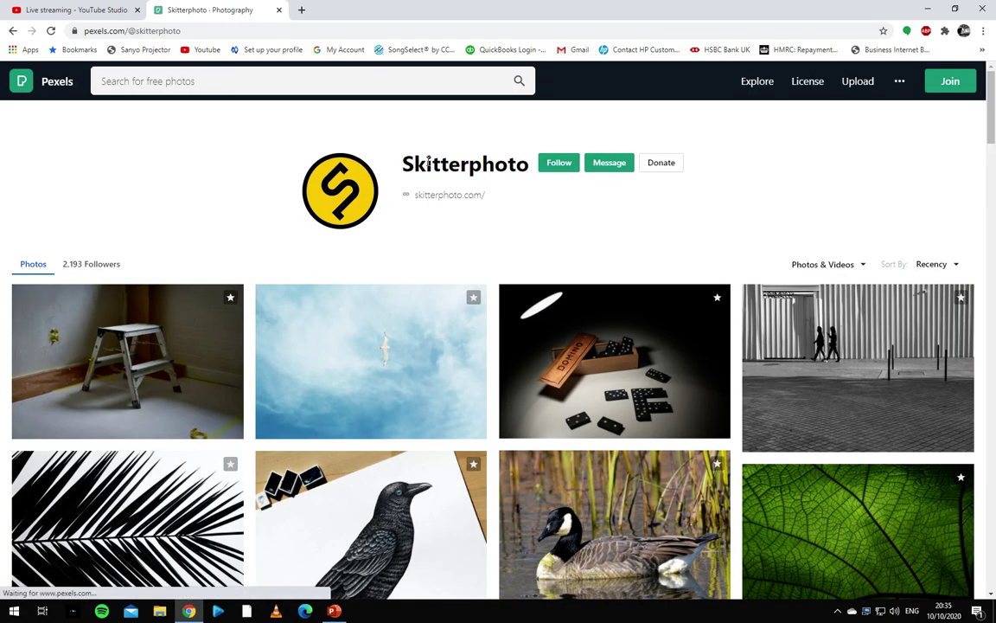
pyautogui.moveTo(366, 145); pyautogui.dragTo(529, 166)
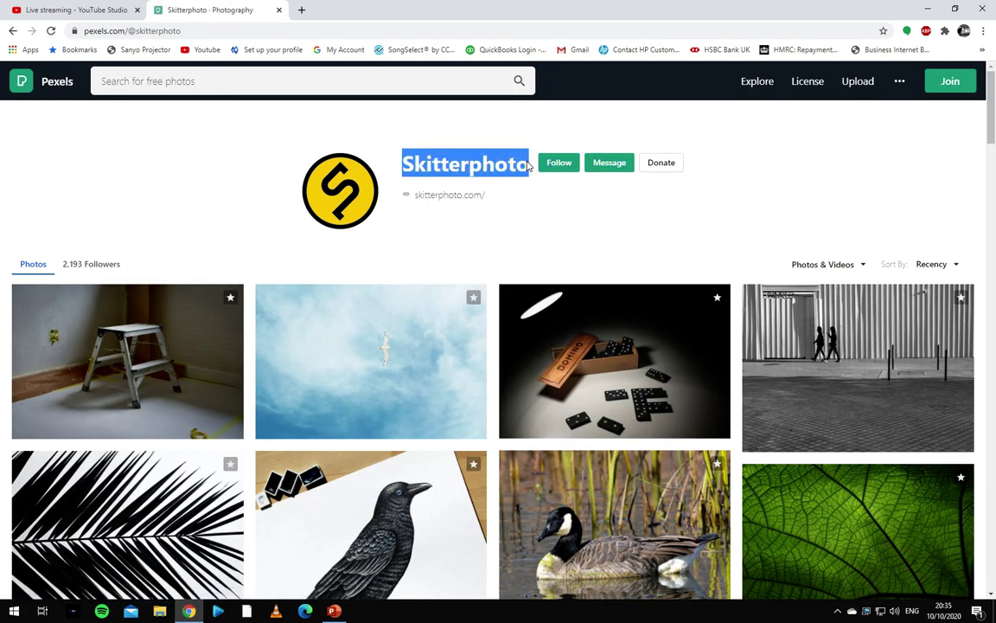
# Step: Paste the hill photo onto slide 1 and move it to the right
pyautogui.click(335, 611)
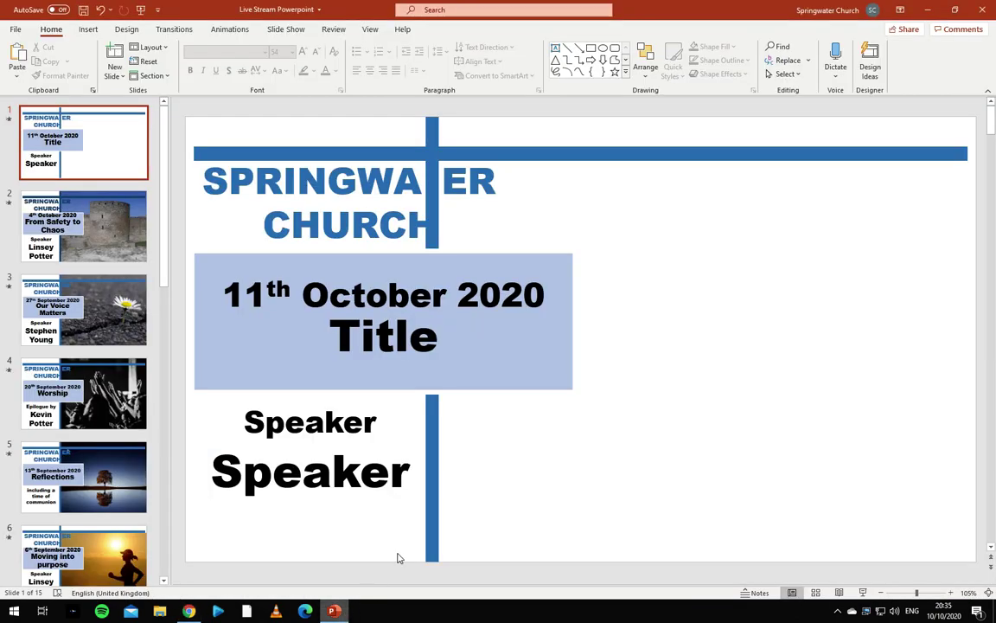
pyautogui.rightClick(644, 236)
pyautogui.click(641, 216)
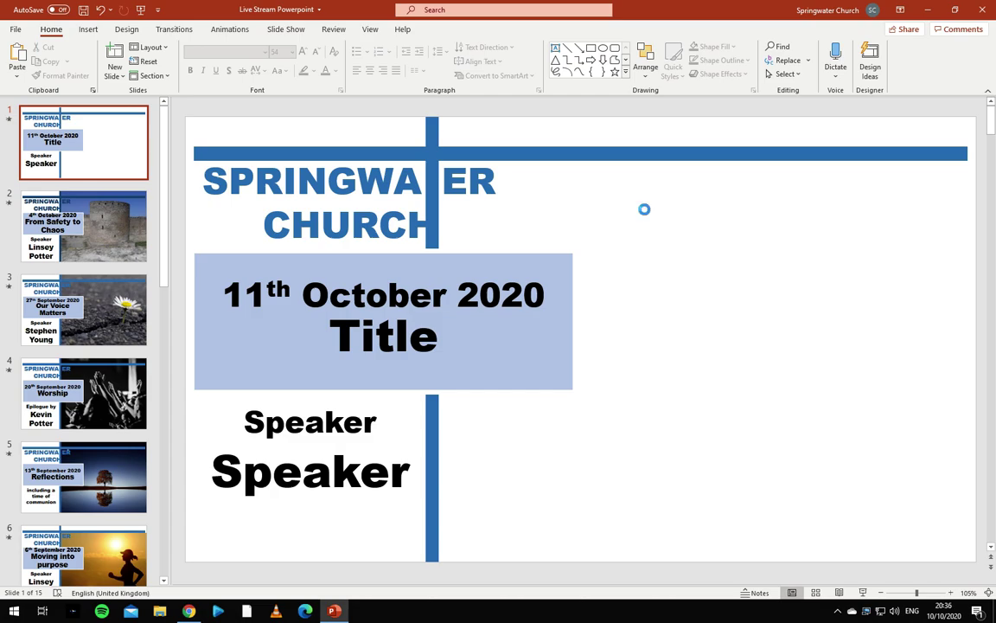
pyautogui.hotkey('ctrl', 'v')
pyautogui.moveTo(639, 241); pyautogui.dragTo(812, 219)
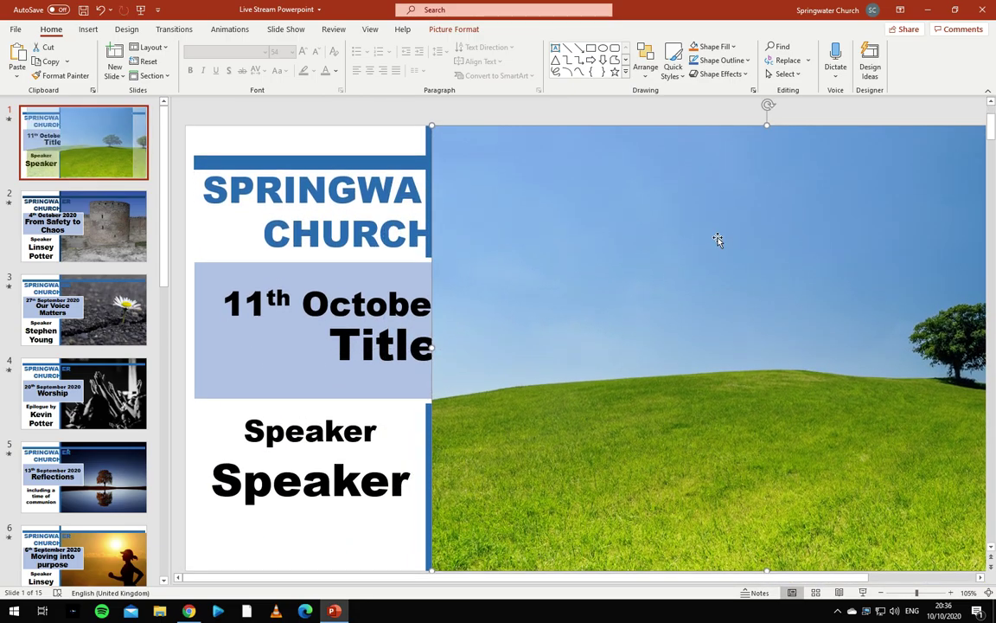
# Step: Crop the photo's left edge so it fits beside the text
pyautogui.scroll(-3, 718, 239)
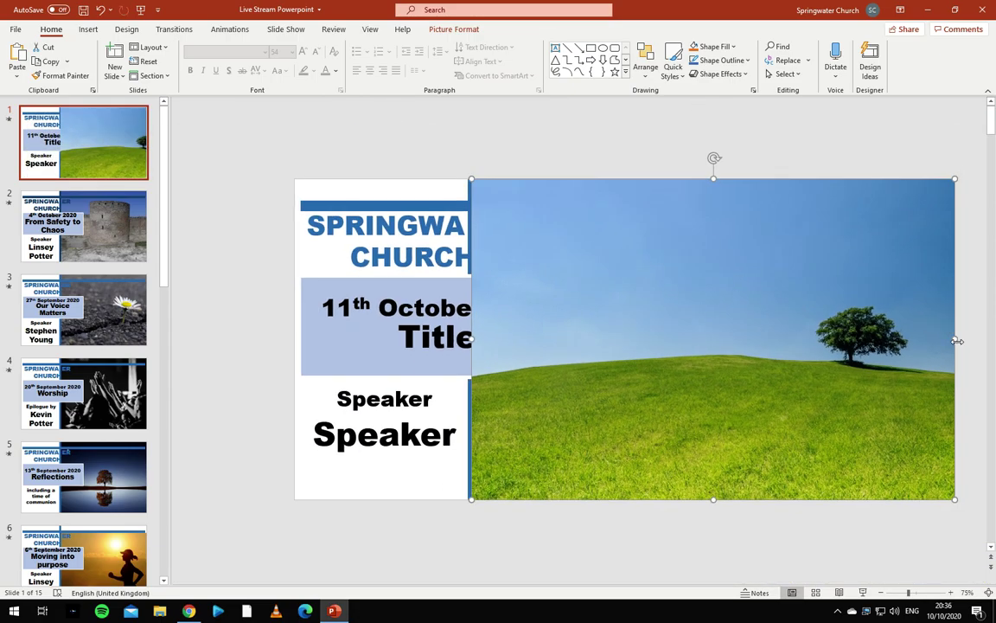
pyautogui.click(370, 29)
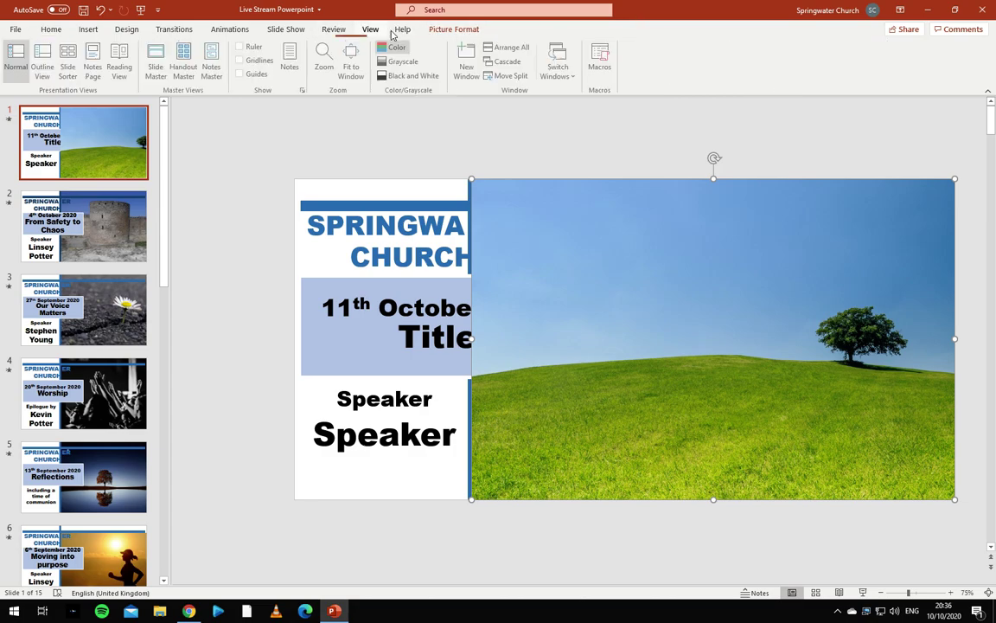
pyautogui.click(448, 30)
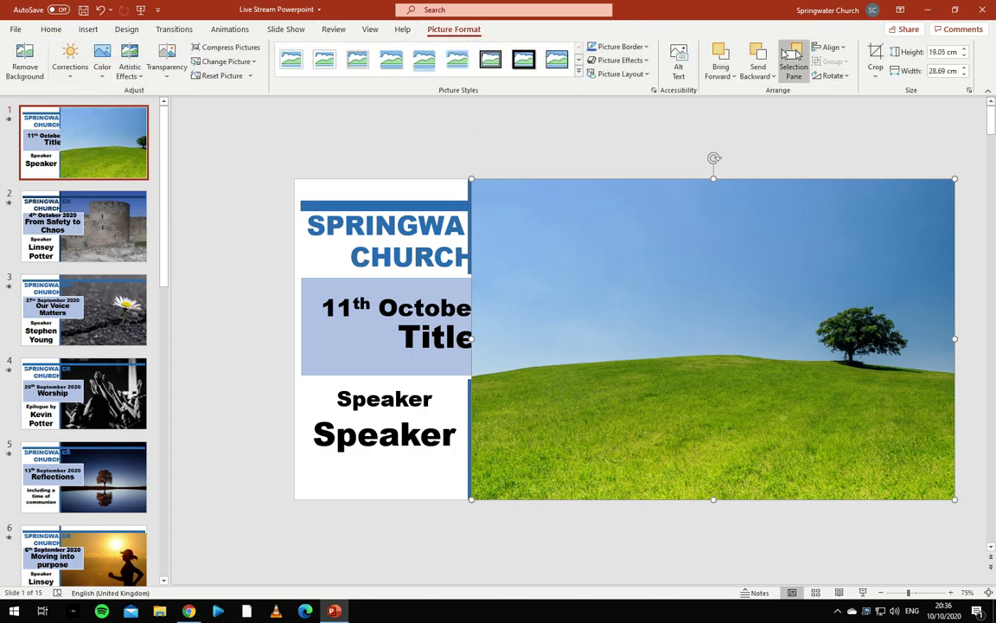
pyautogui.click(882, 61)
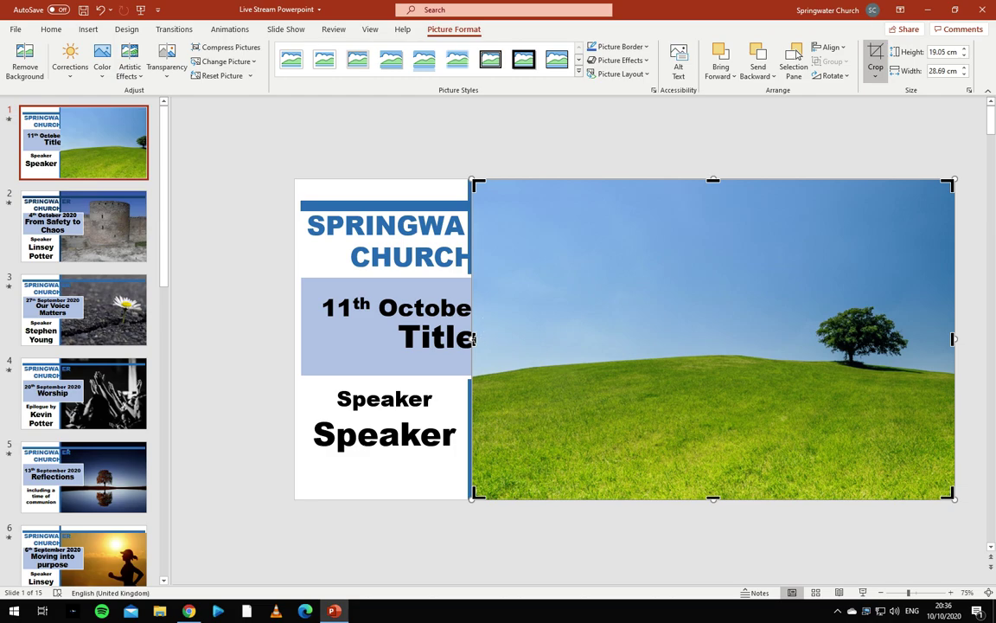
pyautogui.moveTo(474, 338); pyautogui.dragTo(620, 339)
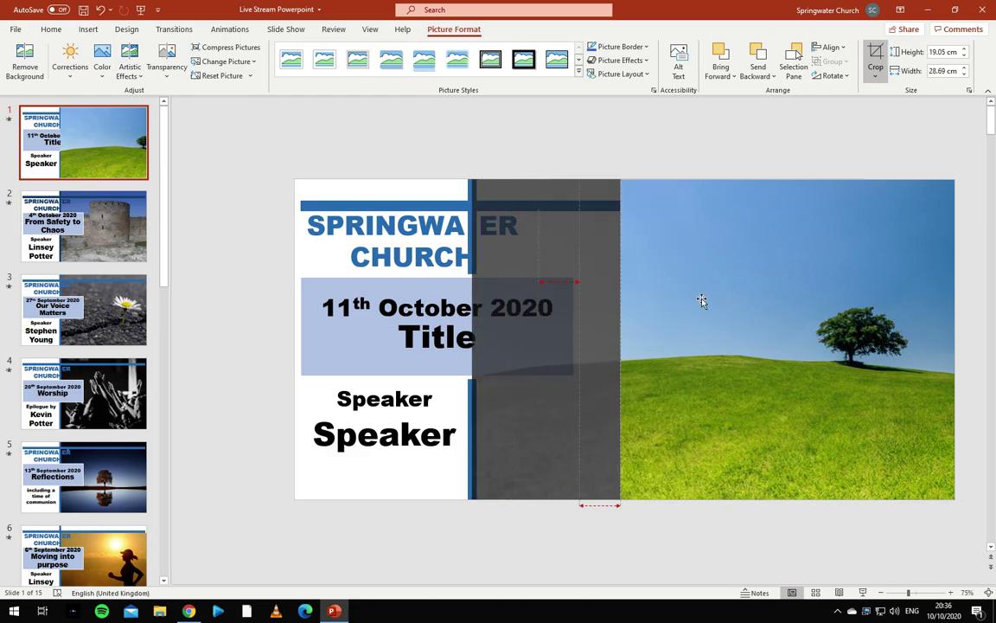
pyautogui.click(856, 137)
pyautogui.moveTo(818, 277); pyautogui.dragTo(764, 285)
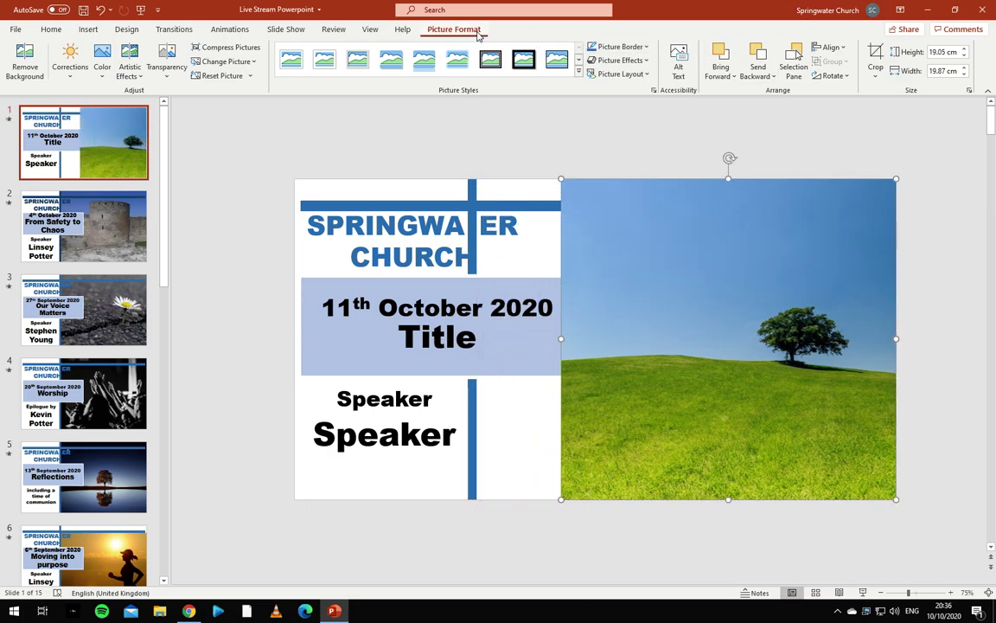
pyautogui.click(876, 60)
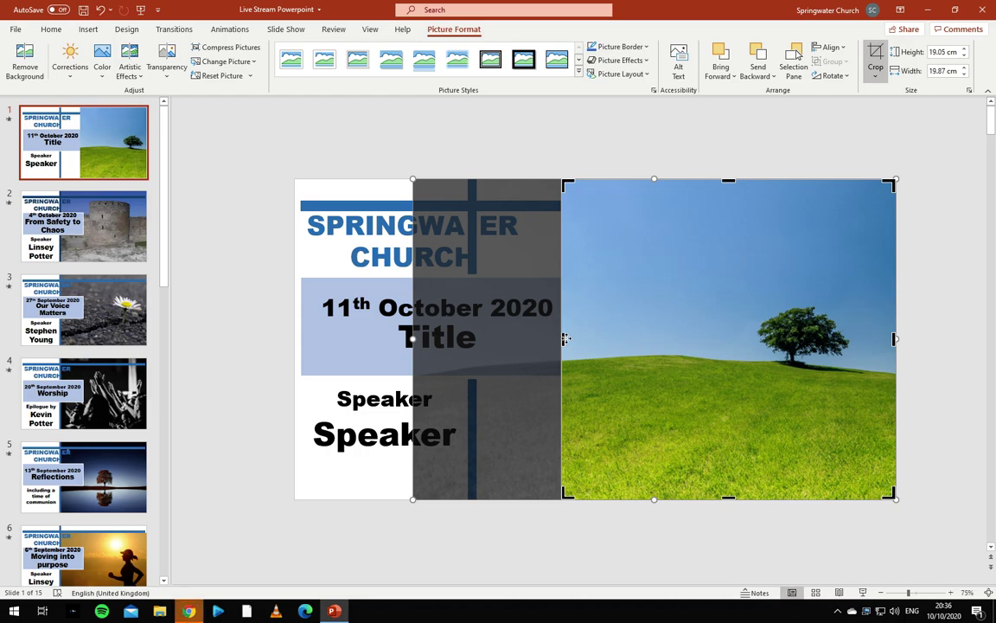
pyautogui.moveTo(562, 337); pyautogui.dragTo(478, 338)
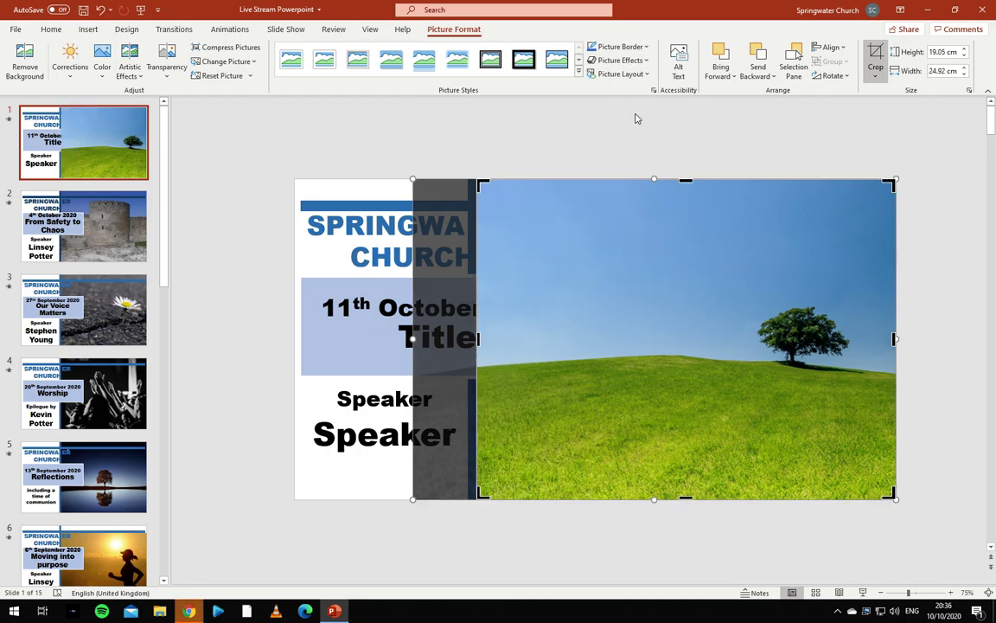
pyautogui.click(635, 118)
# Step: Send the hill photo to the back behind the text boxes
pyautogui.click(642, 258)
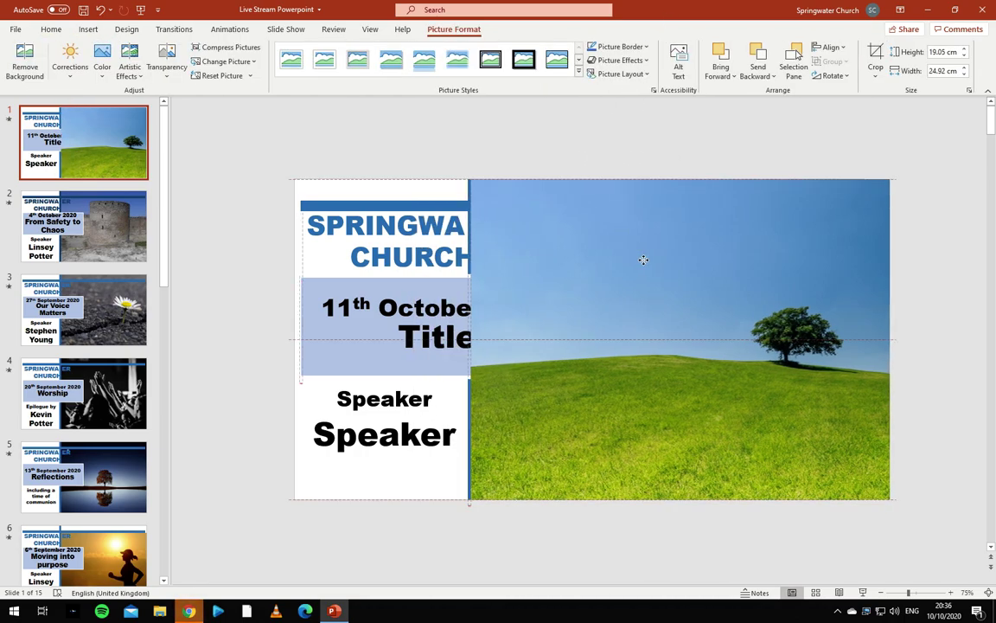
pyautogui.rightClick(645, 258)
pyautogui.click(687, 392)
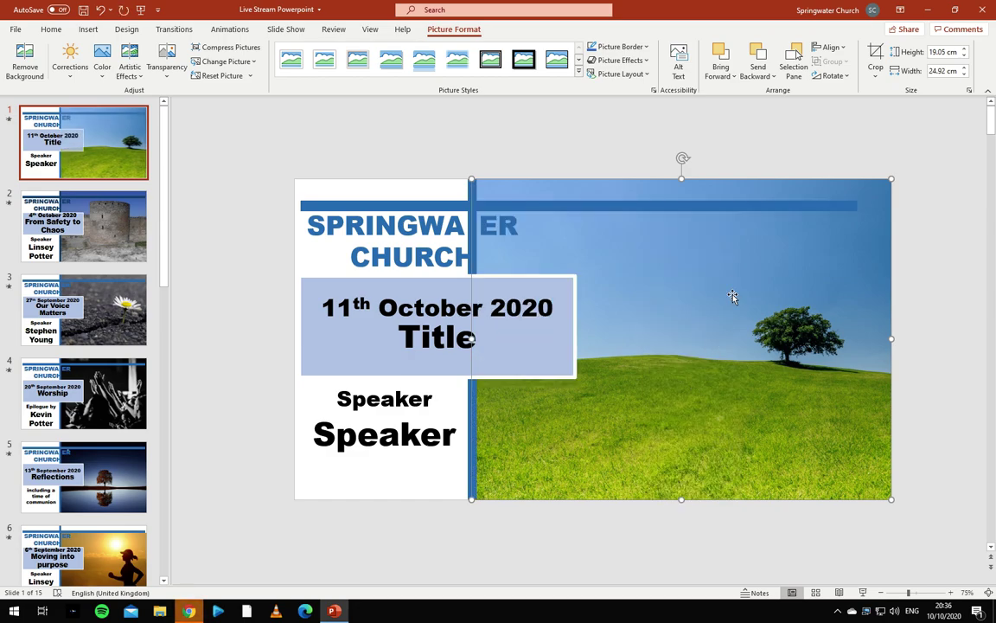
pyautogui.click(16, 29)
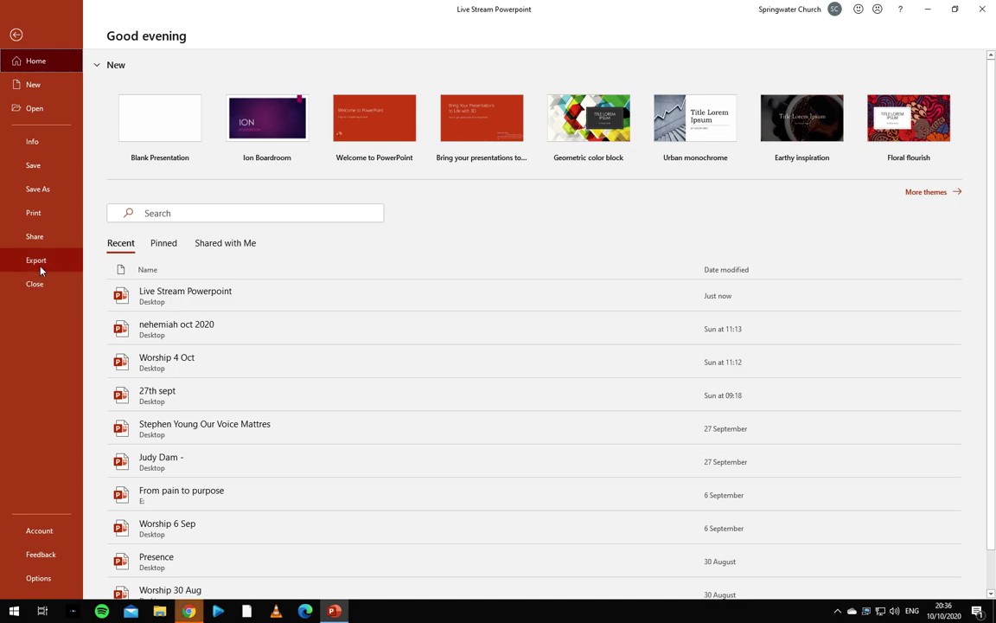
# Step: Choose Export as a PNG image file type
pyautogui.click(36, 259)
pyautogui.click(192, 284)
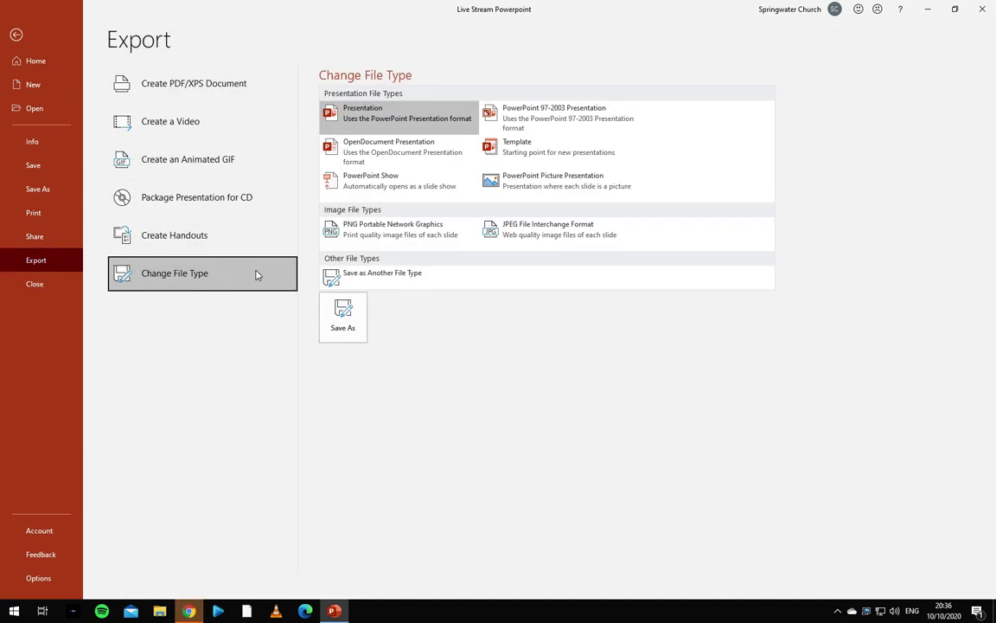
pyautogui.click(361, 232)
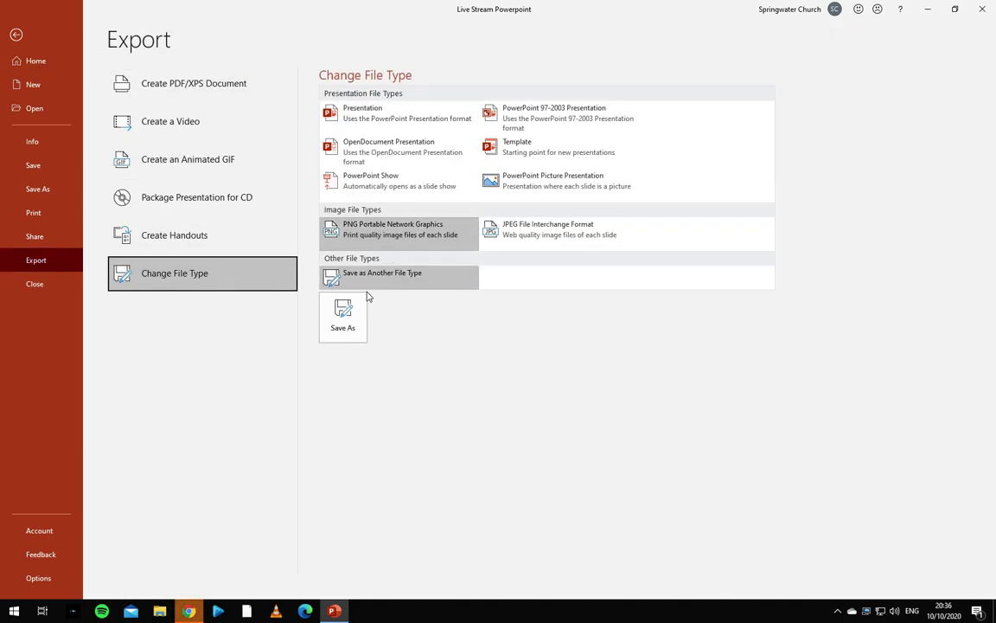
pyautogui.click(343, 313)
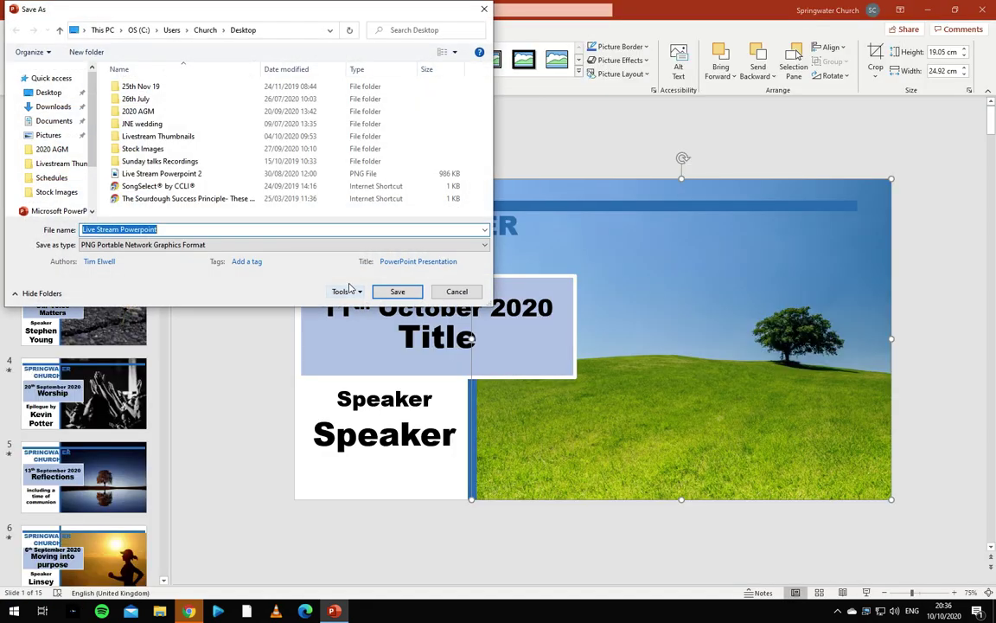
# Step: Save just the current slide as '11th October' in Livestream Thumbnails
pyautogui.doubleClick(184, 139)
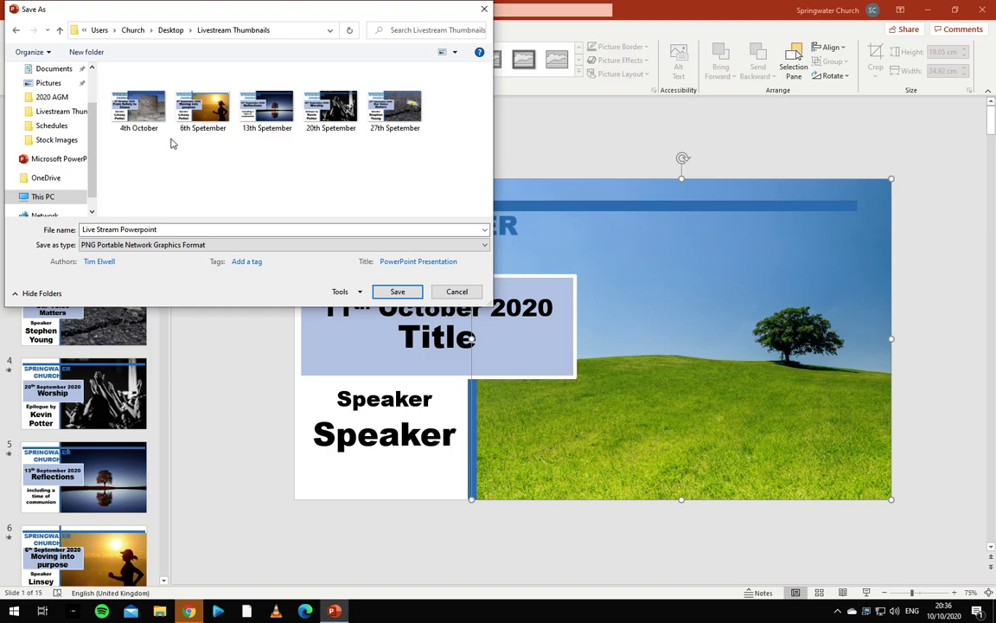
pyautogui.click(139, 114)
pyautogui.click(84, 229)
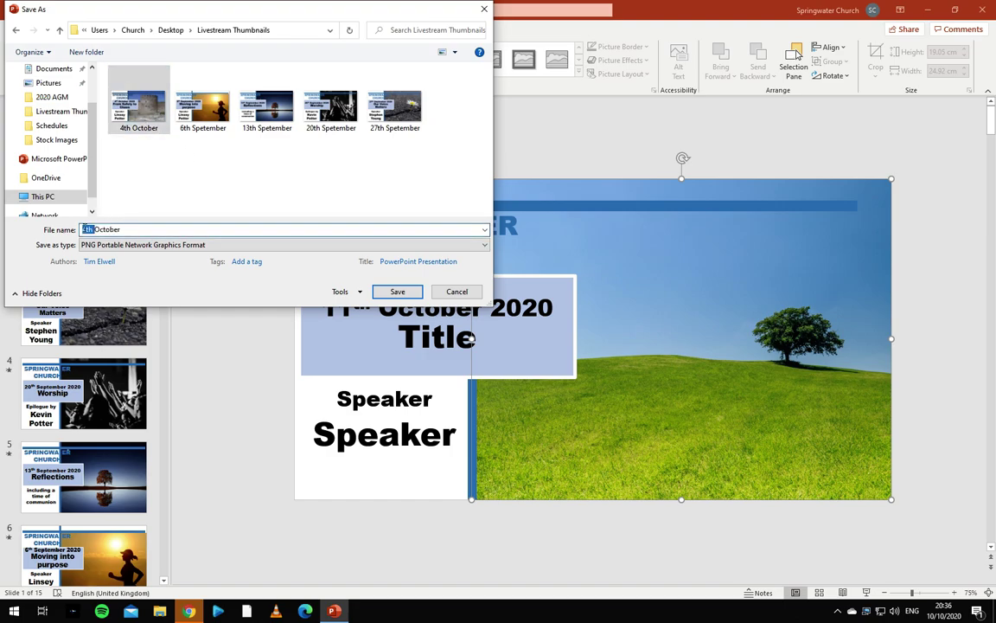
pyautogui.press('Home')
pyautogui.press('Delete')
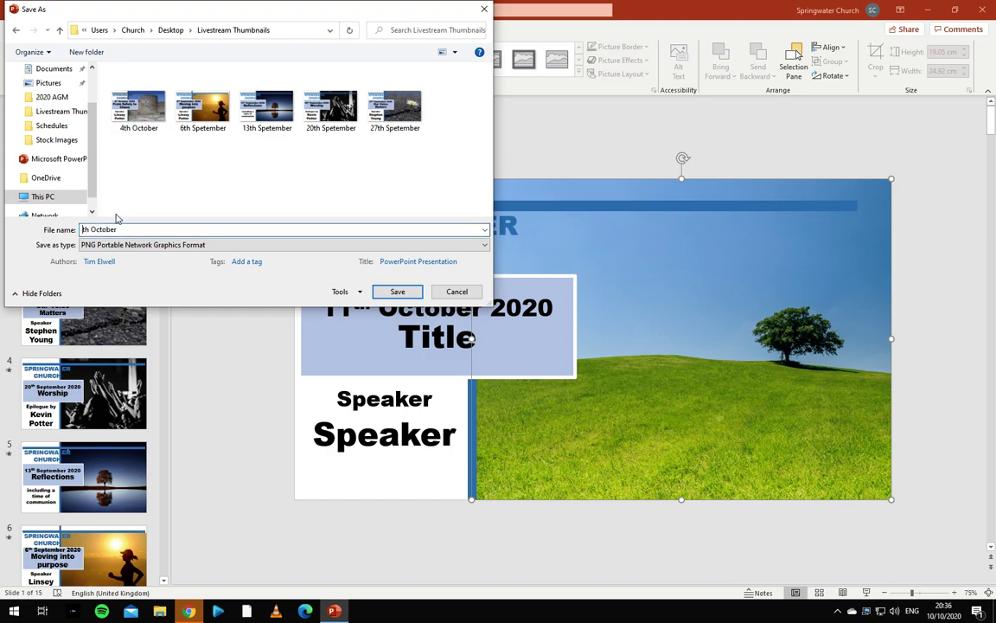
pyautogui.write('11')
pyautogui.click(397, 292)
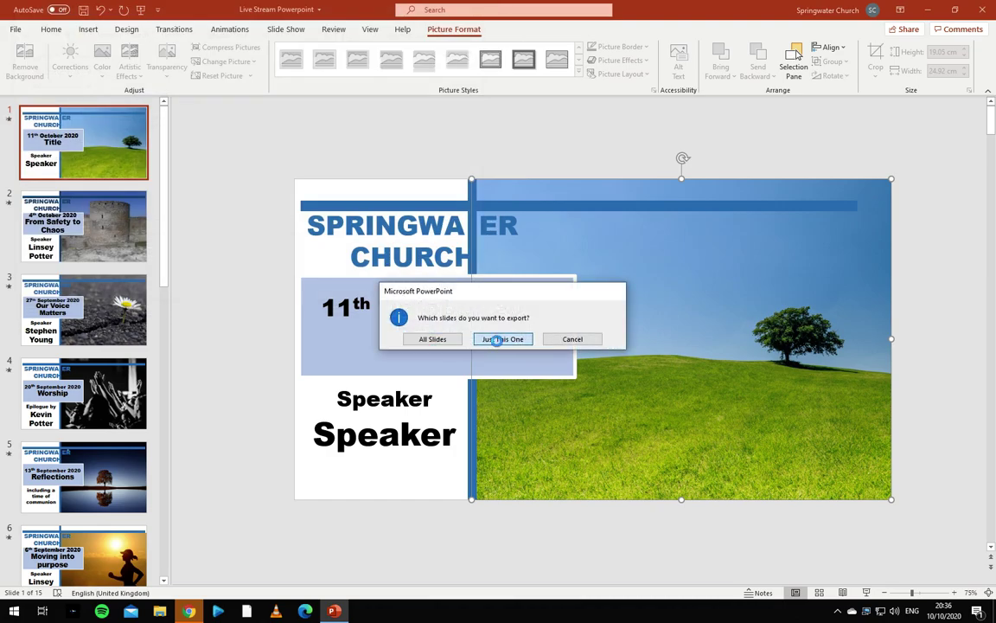
pyautogui.click(500, 338)
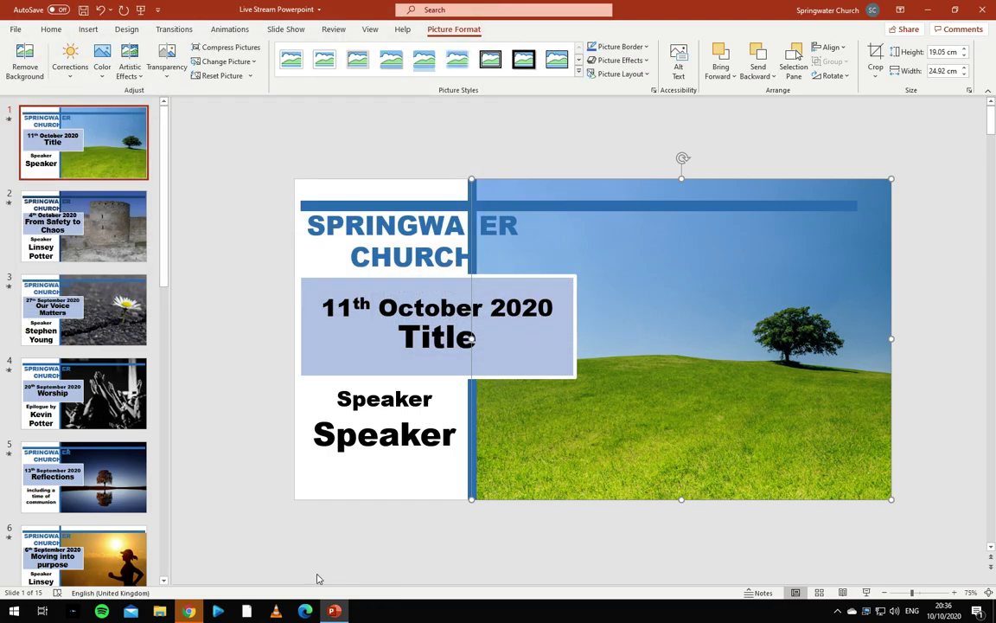
pyautogui.click(189, 610)
# Step: Replace the 11 October stream's castle thumbnail with the 11th October hill image
pyautogui.click(456, 292)
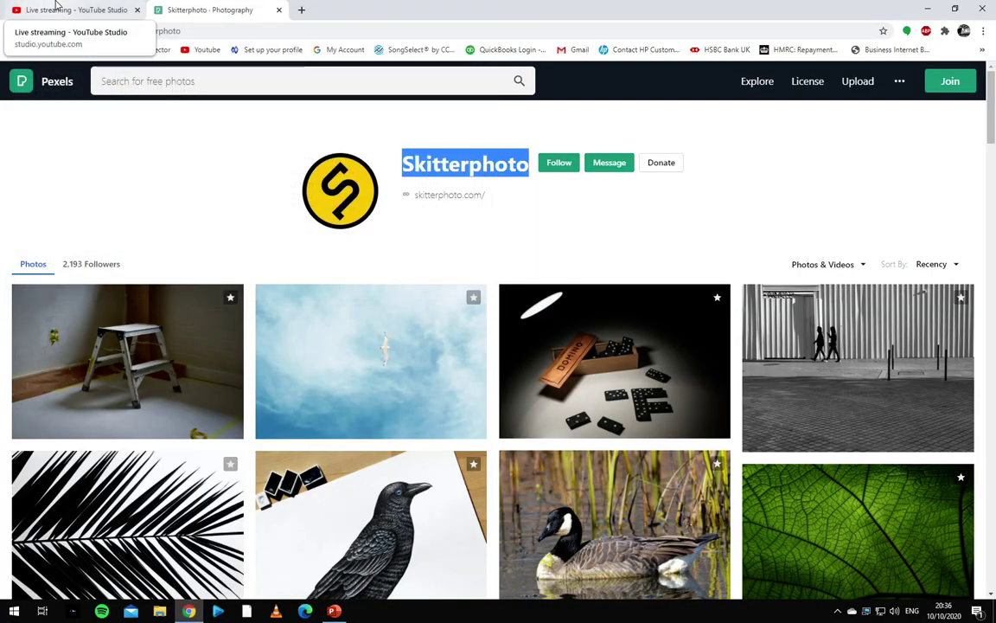
pyautogui.click(58, 7)
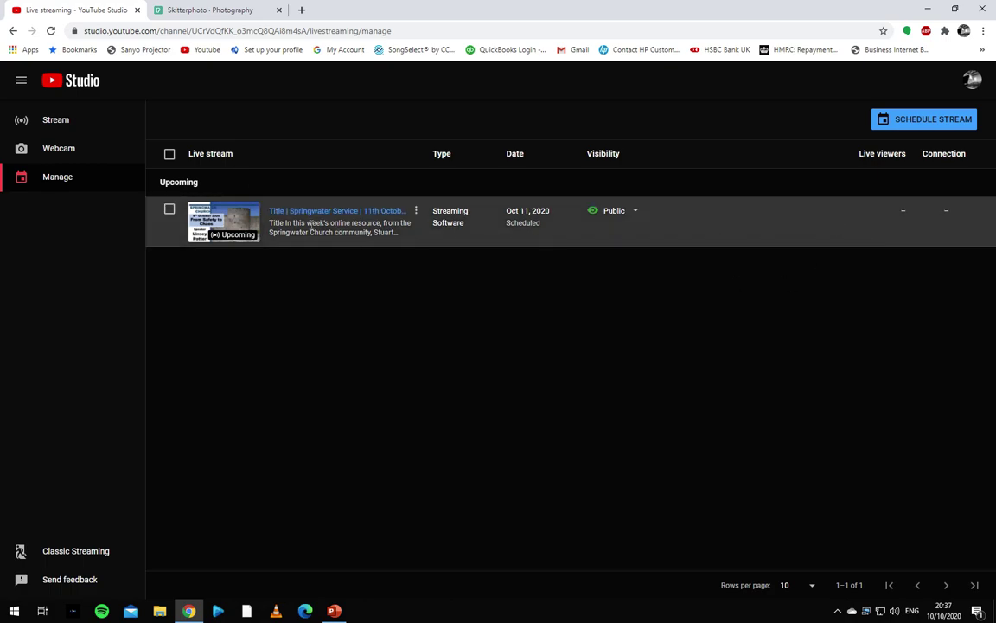
pyautogui.click(327, 214)
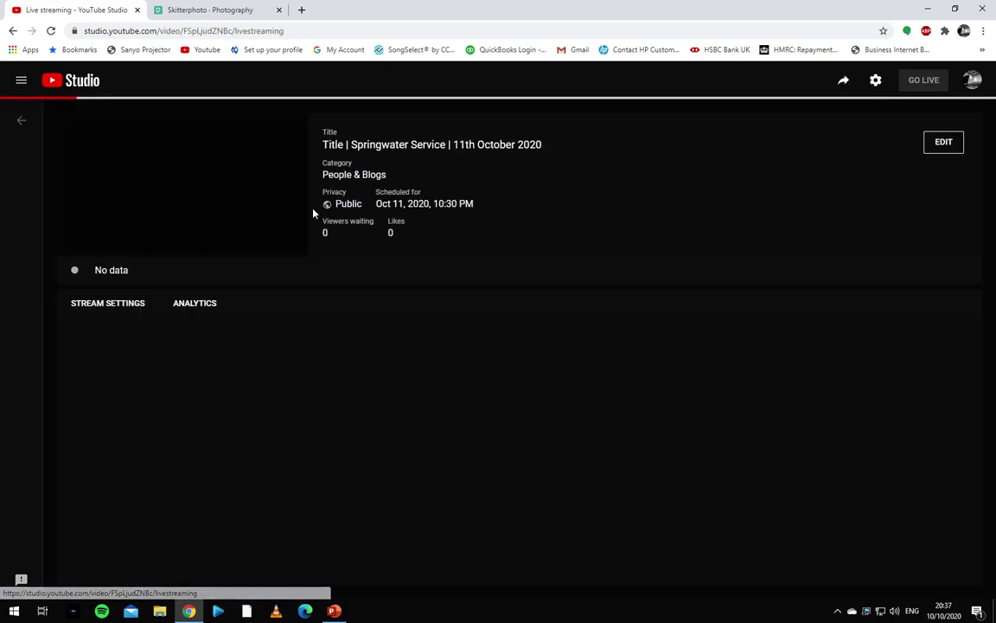
pyautogui.click(946, 145)
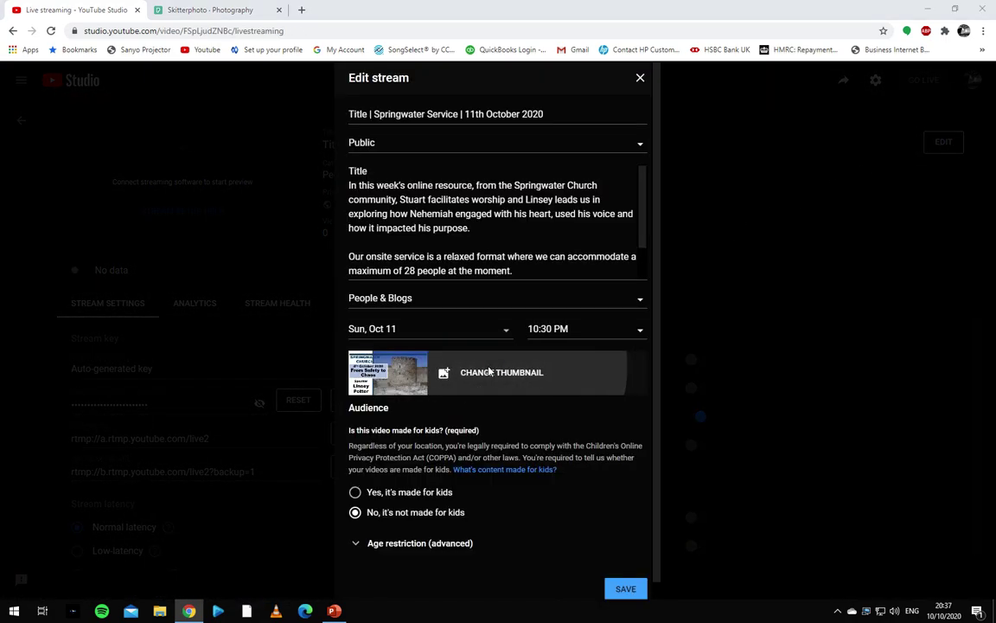
pyautogui.click(489, 372)
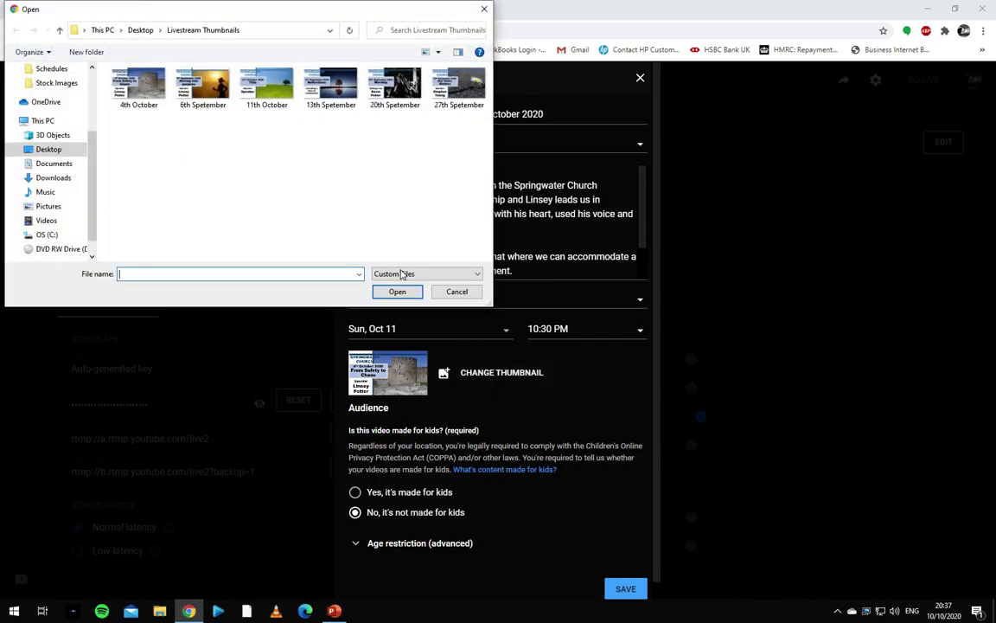
pyautogui.click(292, 108)
pyautogui.click(396, 291)
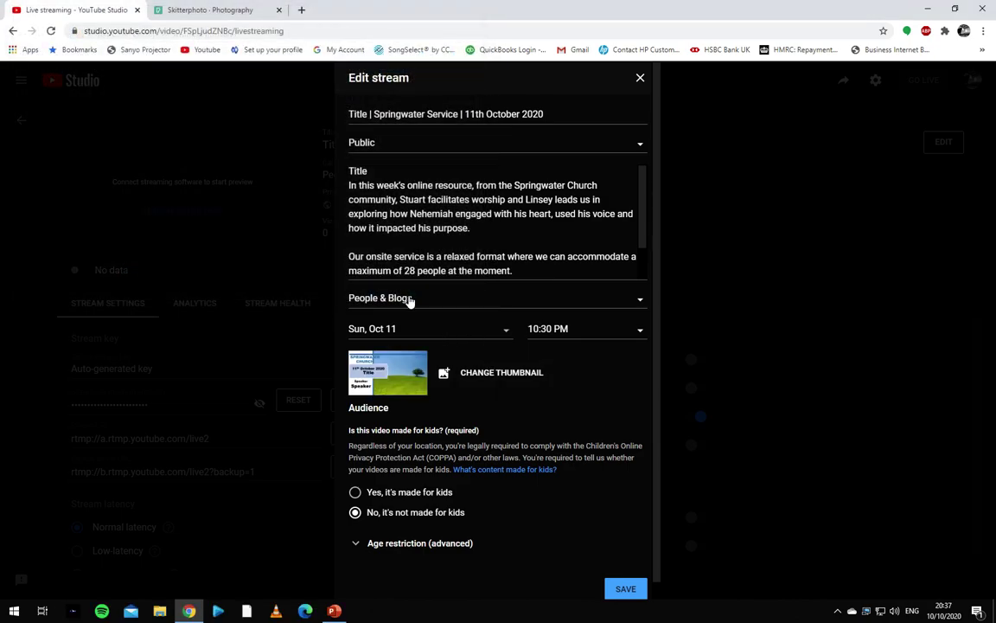
# Step: End the description with 'Thumbnail image by' plus the photographer's Pexels name
pyautogui.hotkey('ctrl', 'v')
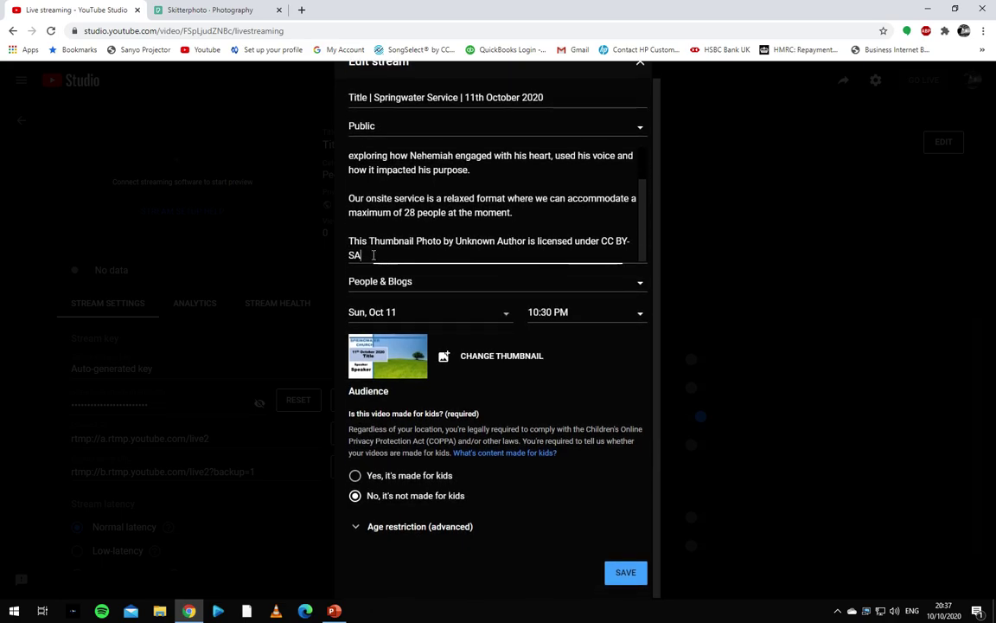
pyautogui.moveTo(435, 255); pyautogui.dragTo(340, 251)
pyautogui.hotkey('ctrl', 's')
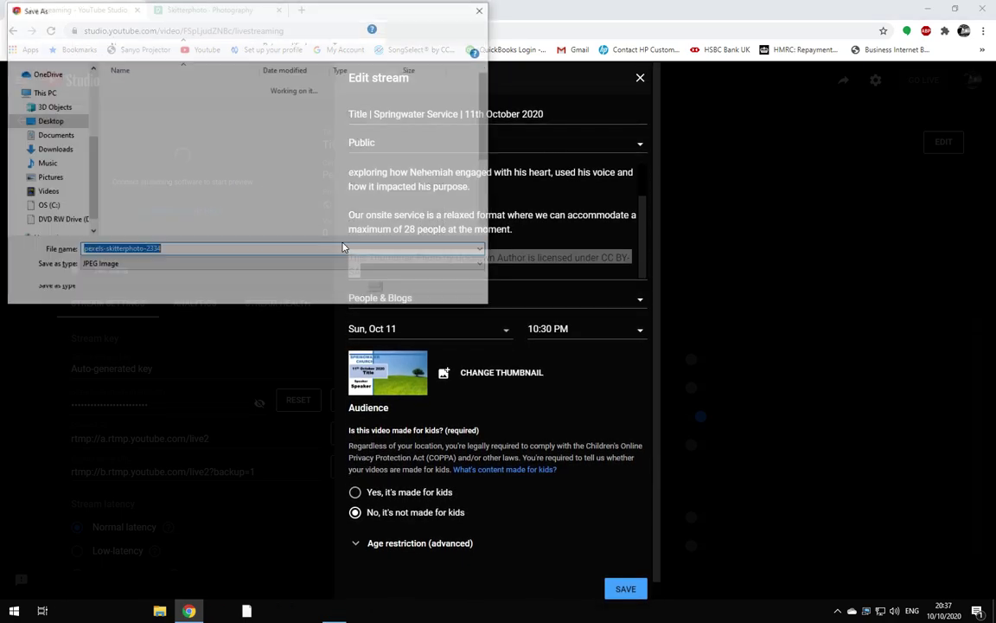
pyautogui.write('Th')
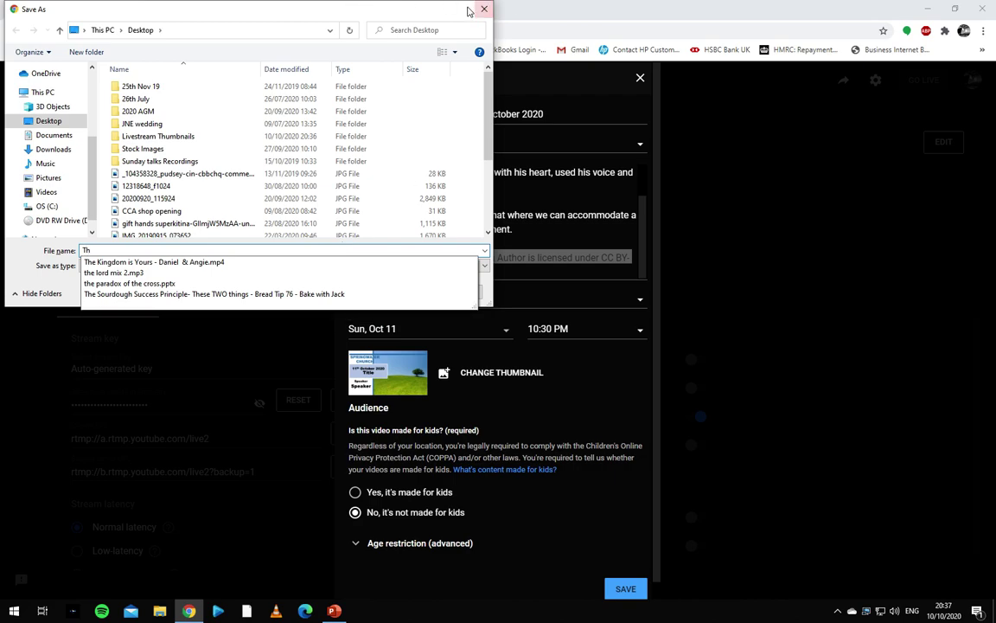
pyautogui.click(459, 301)
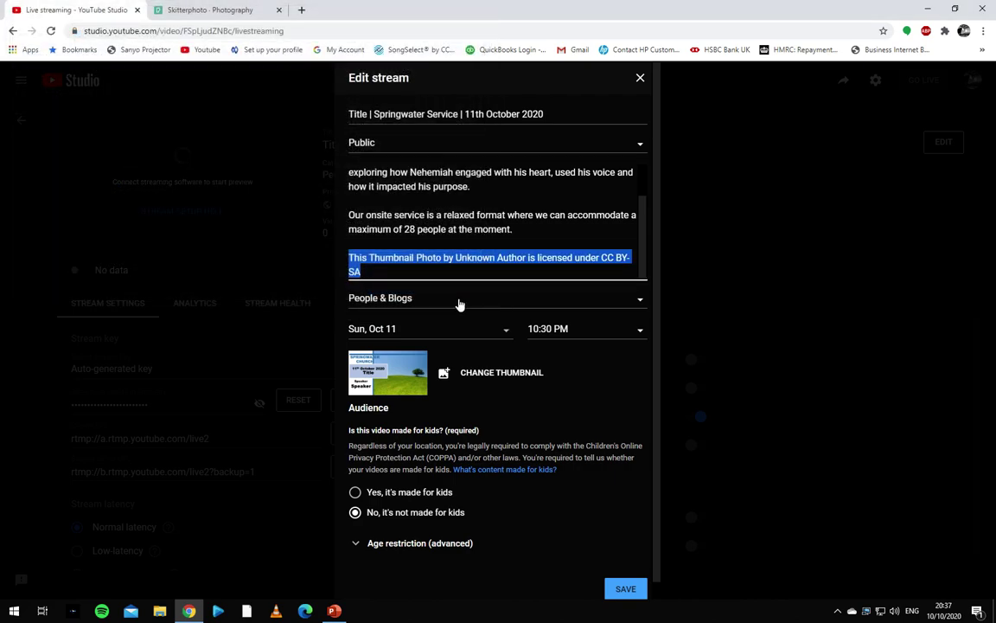
pyautogui.write('Thumbnail image by')
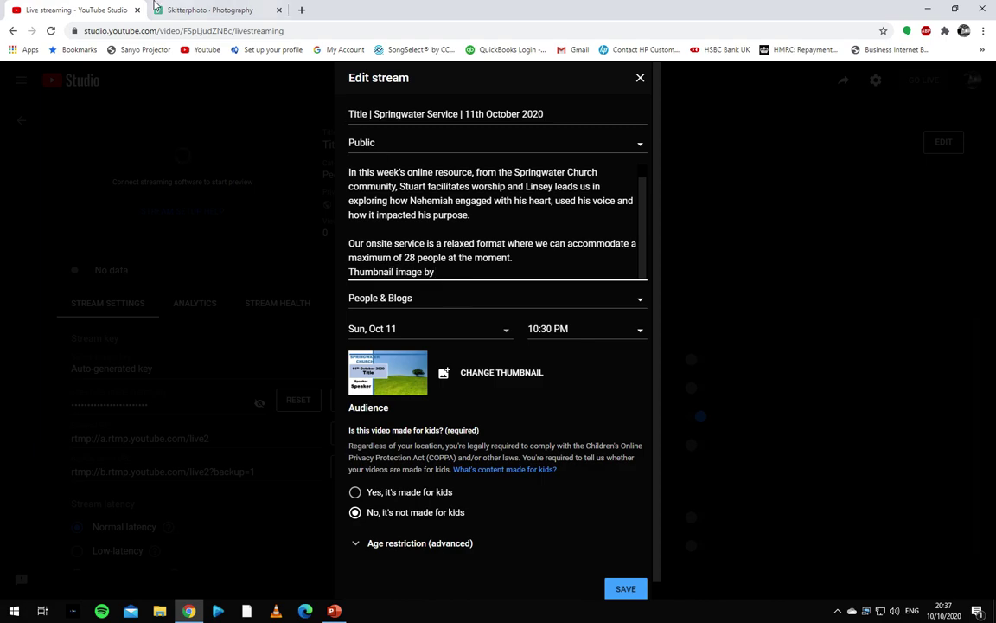
pyautogui.click(204, 10)
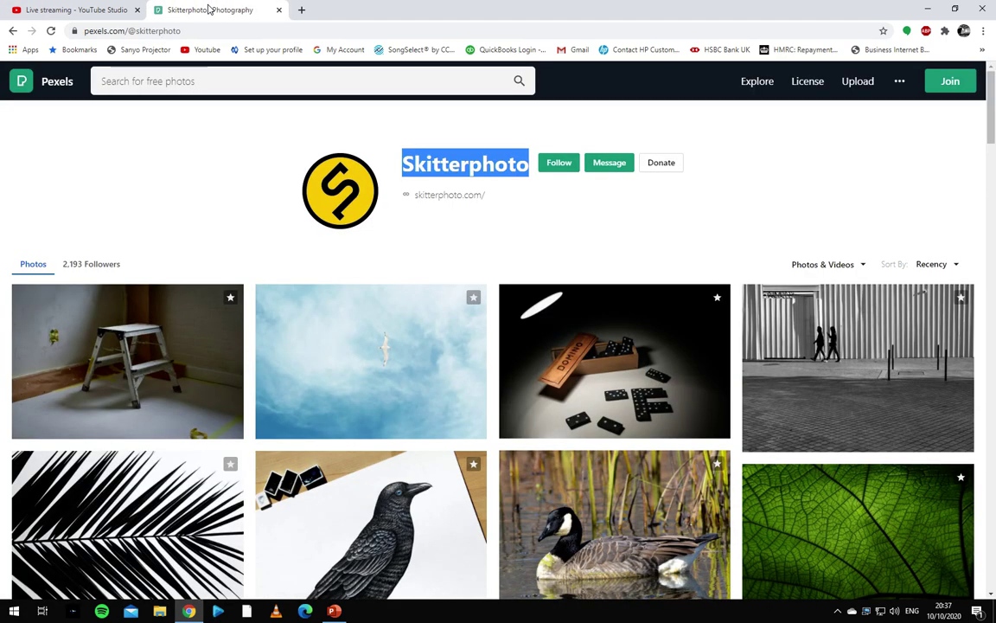
pyautogui.click(67, 10)
pyautogui.write('Skitterphoto')
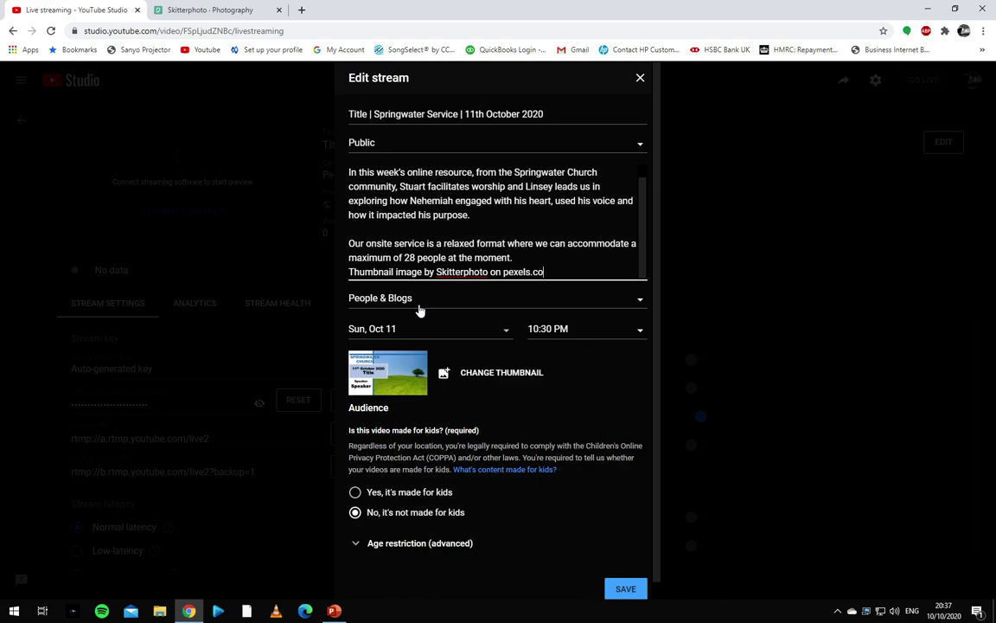
# Step: Replace 'pexels.com' with the photographer's full Pexels profile link and save the stream
pyautogui.click(200, 9)
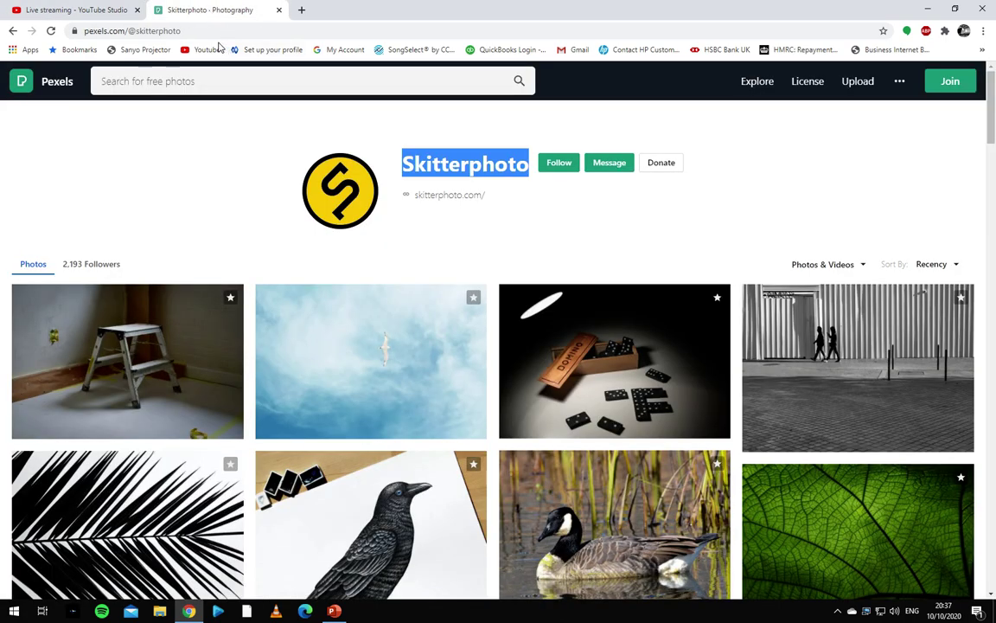
pyautogui.click(95, 31)
pyautogui.hotkey('ctrl', 'c')
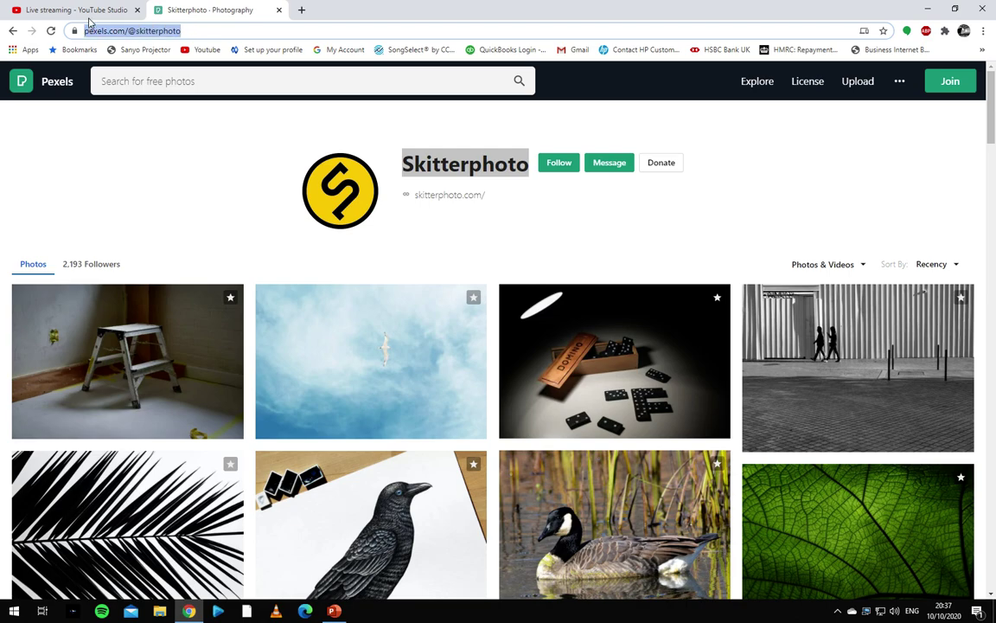
pyautogui.click(88, 7)
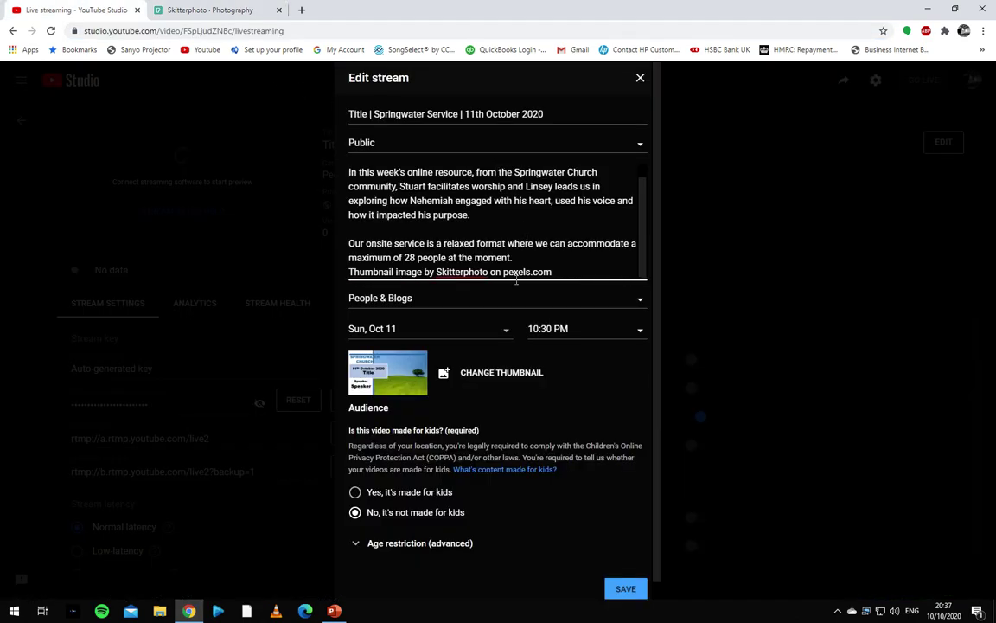
pyautogui.moveTo(503, 272); pyautogui.dragTo(564, 272)
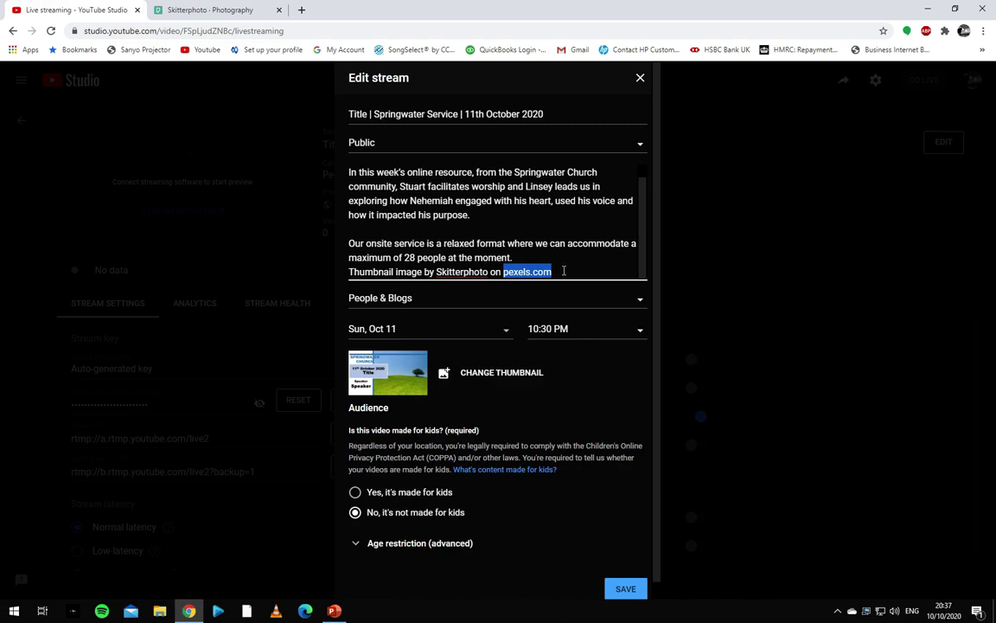
pyautogui.hotkey('ctrl', 'v')
pyautogui.scroll(-1, 551, 259)
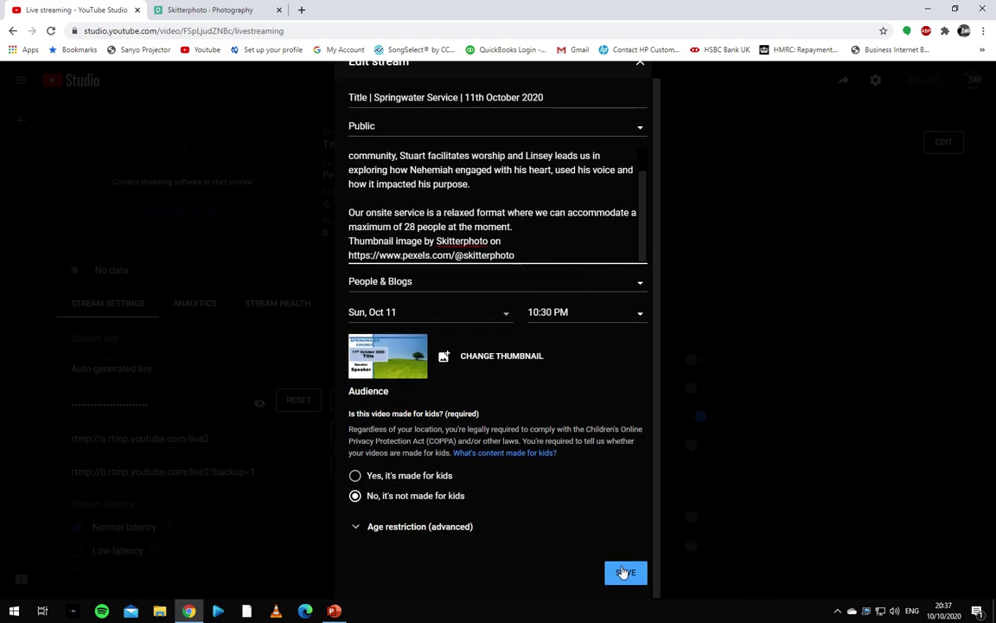
pyautogui.scroll(1, 448, 139)
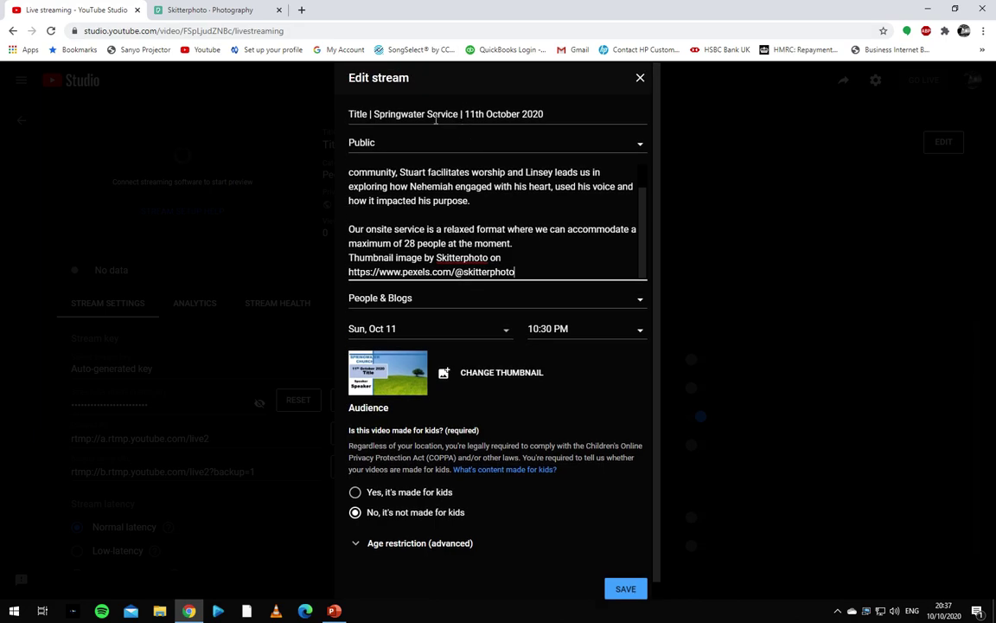
pyautogui.click(626, 589)
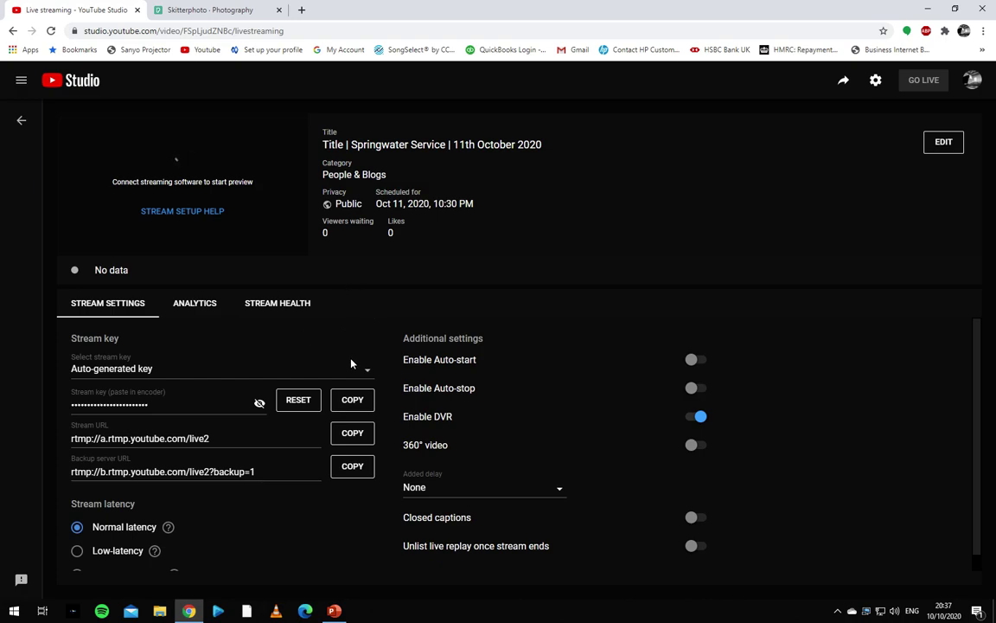
# Step: Close the Live Stream Powerpoint presentation, saving its changes
pyautogui.hotkey('alt', 'Tab')
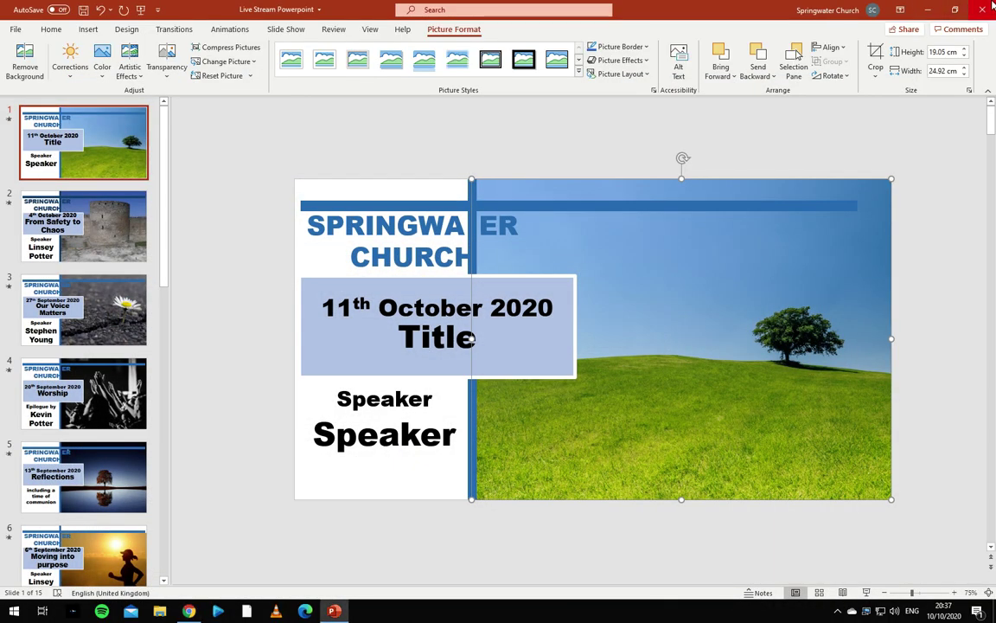
pyautogui.click(985, 9)
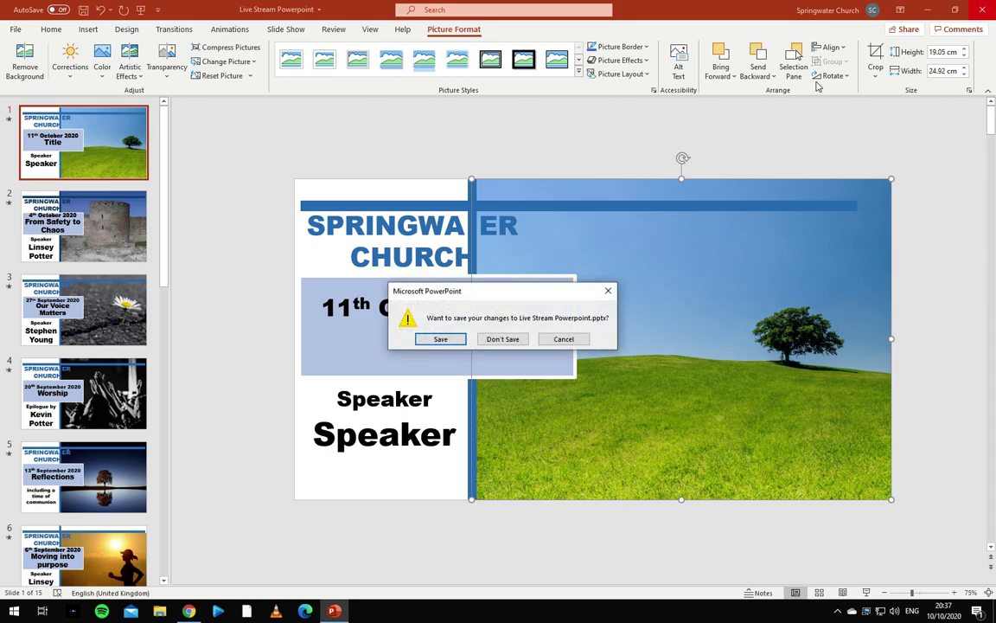
pyautogui.click(439, 339)
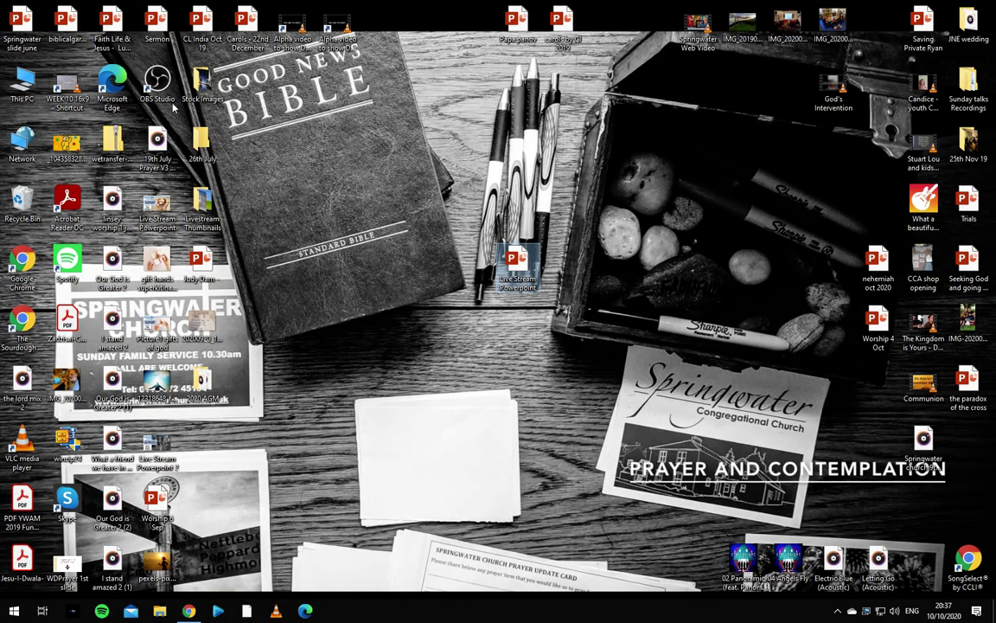
# Step: Launch OBS Studio and preview Projector and Powerpoint Picture in Picture, ending on Camera
pyautogui.click(159, 94)
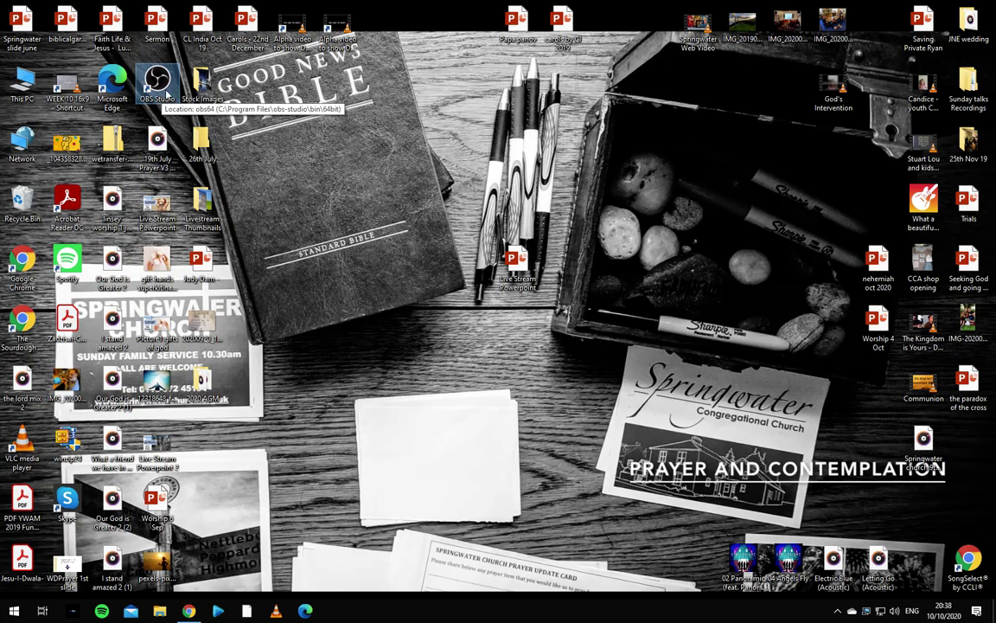
pyautogui.doubleClick(161, 93)
pyautogui.click(30, 43)
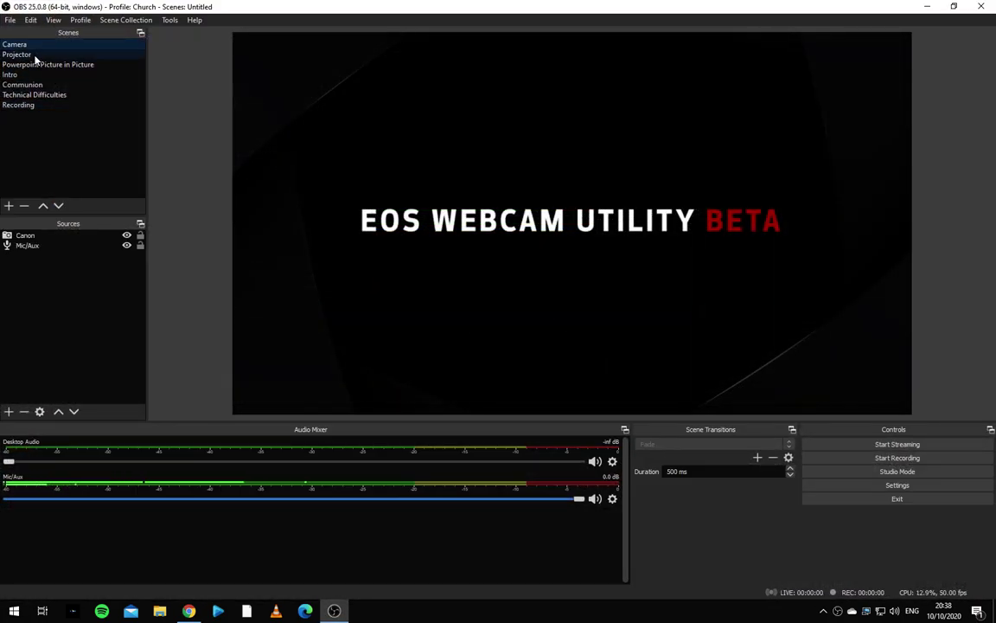
pyautogui.click(34, 55)
pyautogui.click(30, 62)
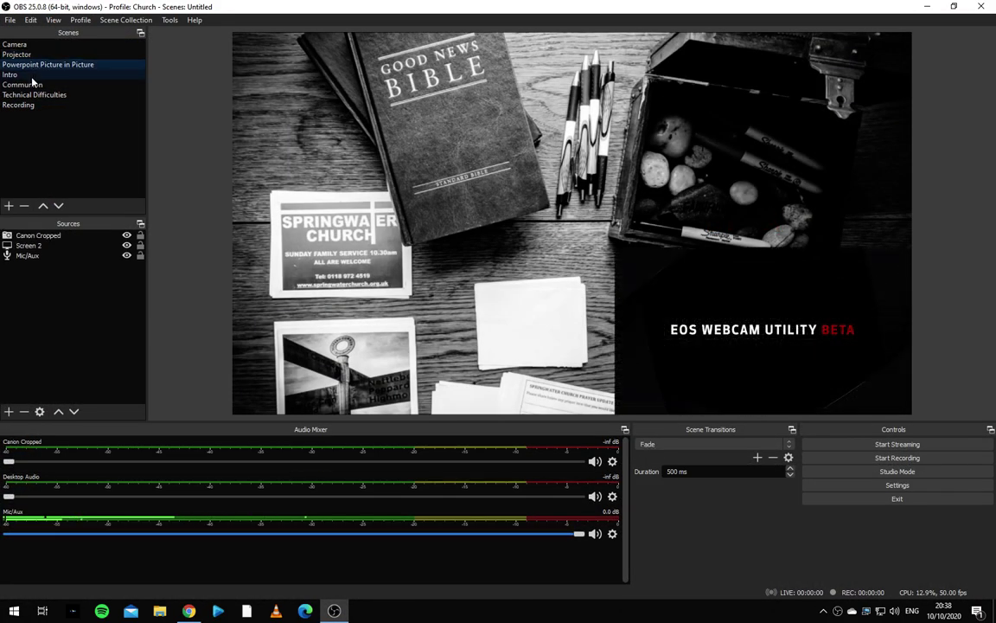
pyautogui.click(30, 44)
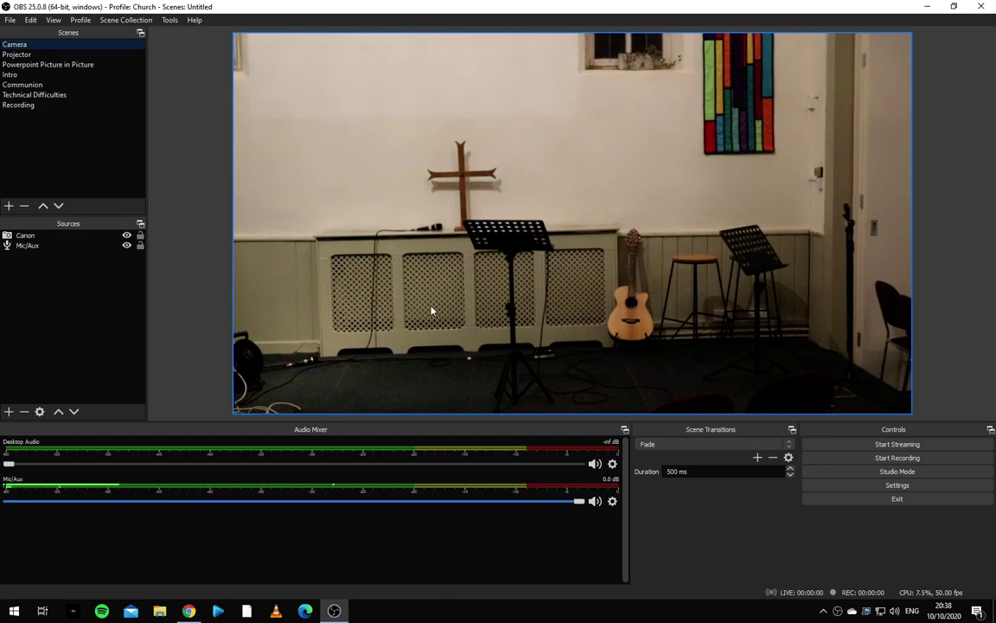
# Step: Copy the scheduled stream's key in YouTube Studio and reveal it in plain text
pyautogui.click(189, 610)
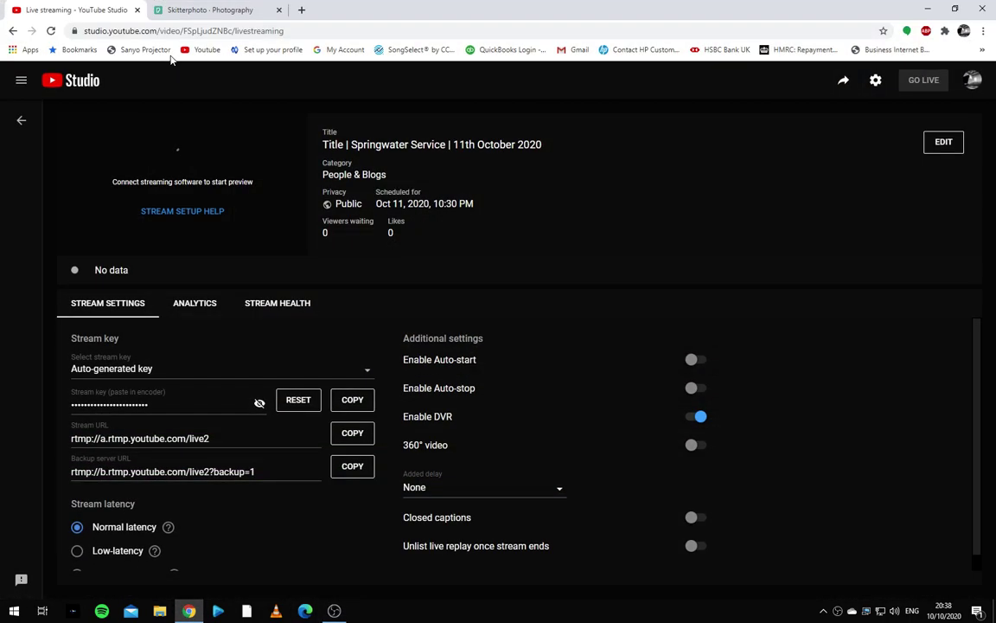
pyautogui.click(942, 143)
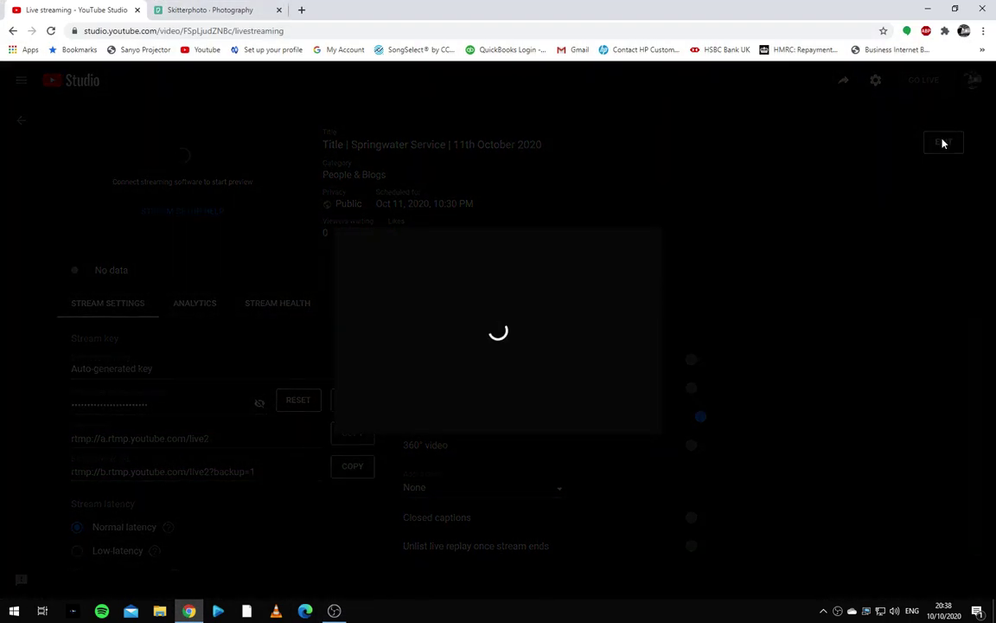
pyautogui.click(640, 79)
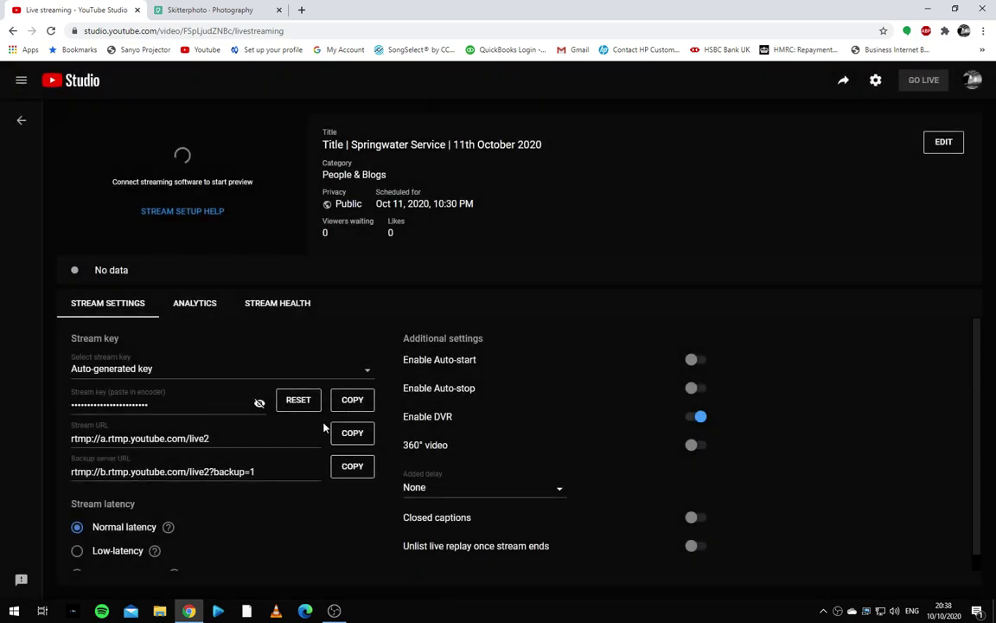
pyautogui.click(352, 399)
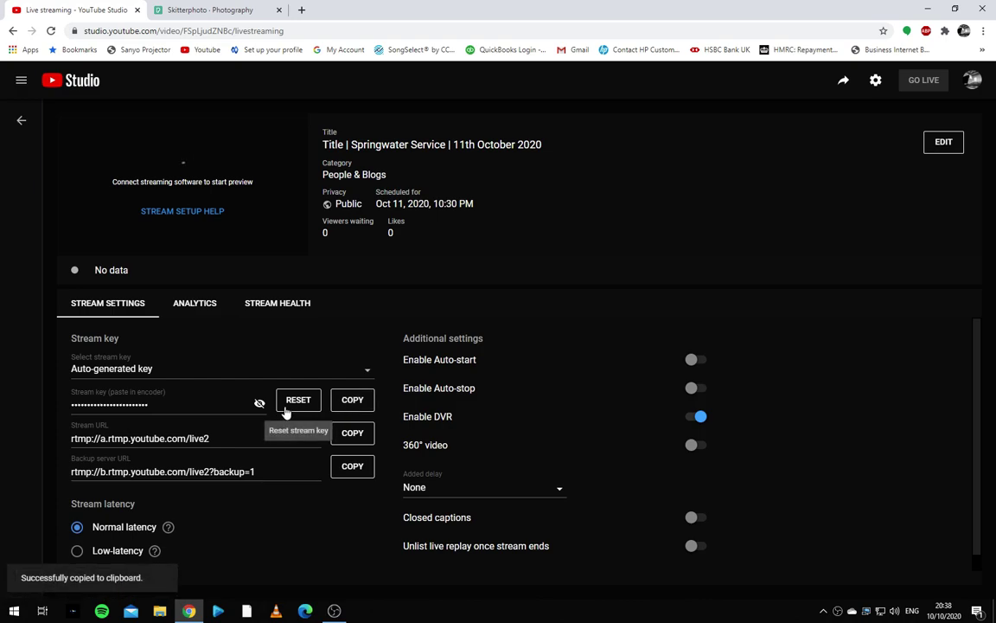
pyautogui.click(259, 407)
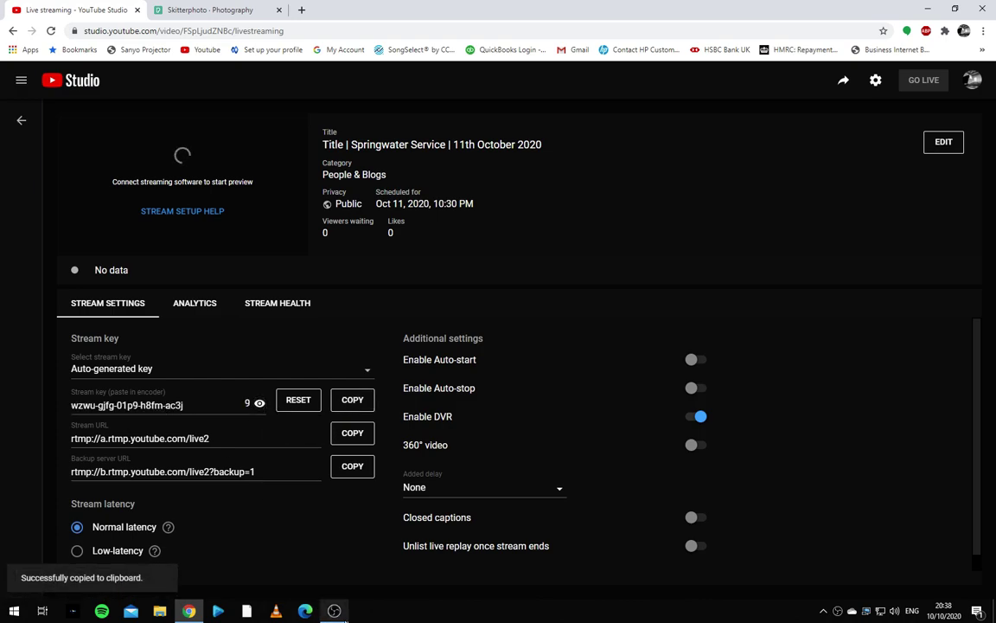
pyautogui.hotkey('alt', 'Tab')
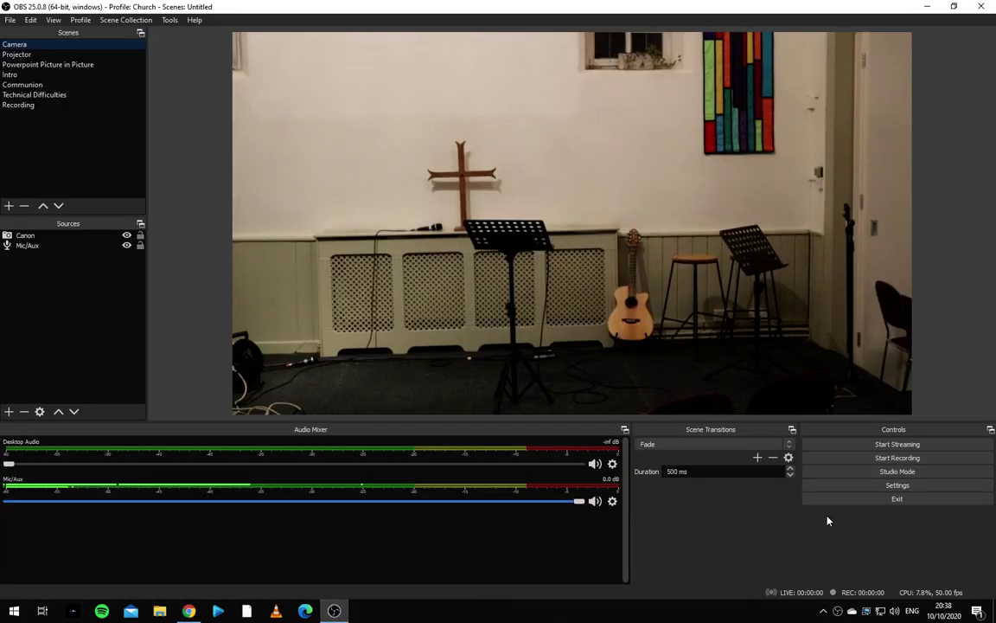
# Step: Replace OBS's stream key with the copied YouTube key, check it matches, and save
pyautogui.click(895, 486)
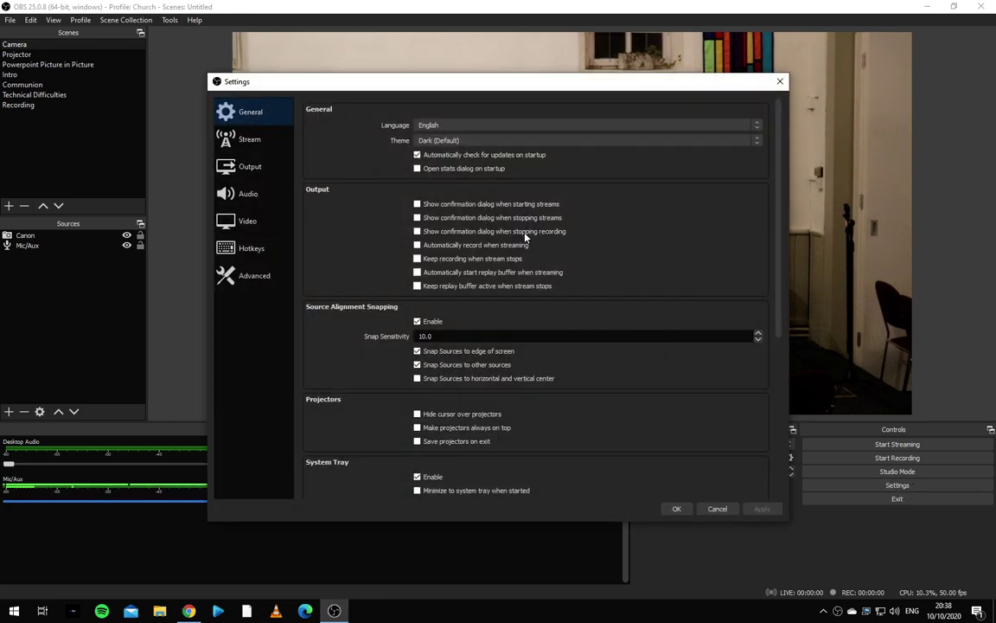
pyautogui.click(260, 145)
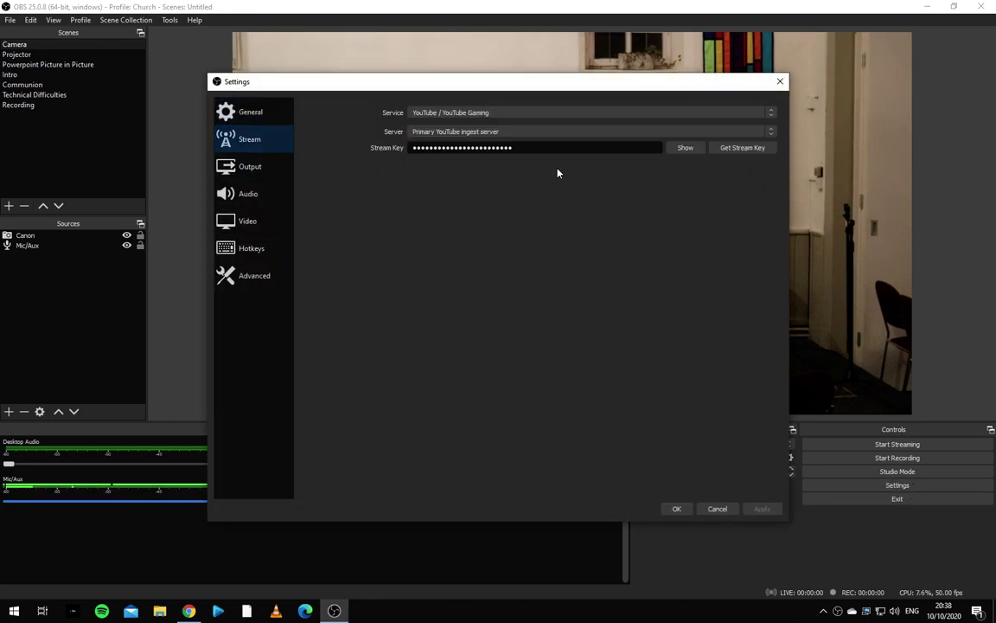
pyautogui.moveTo(578, 148); pyautogui.dragTo(316, 141)
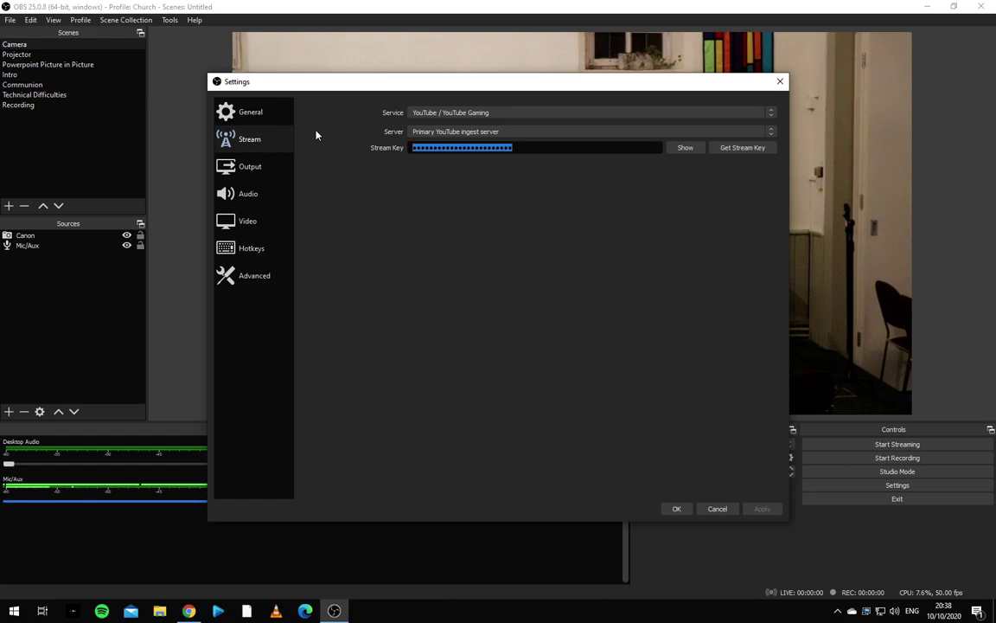
pyautogui.hotkey('ctrl', 'v')
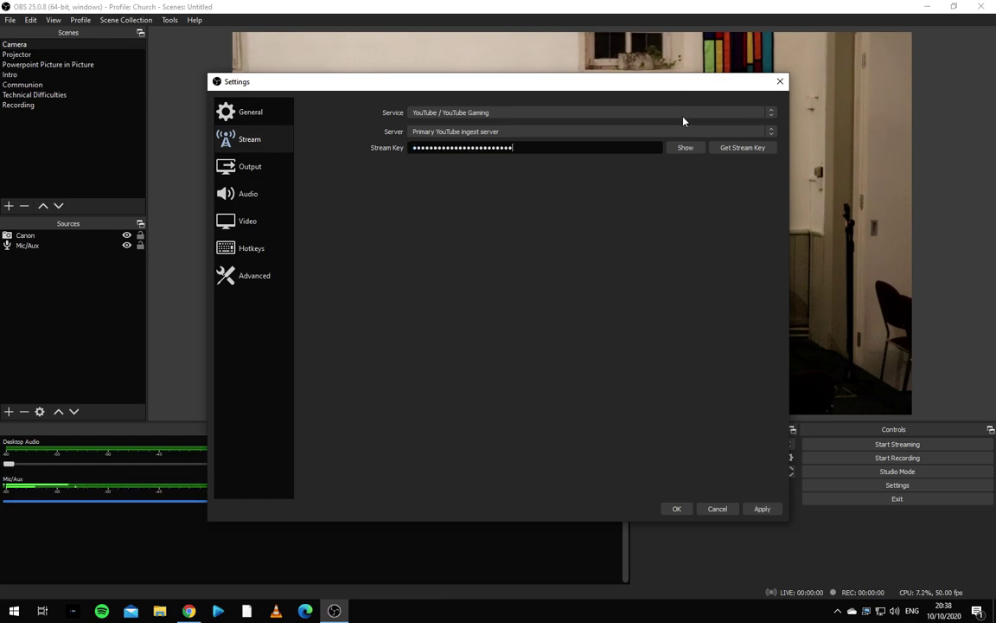
pyautogui.click(688, 148)
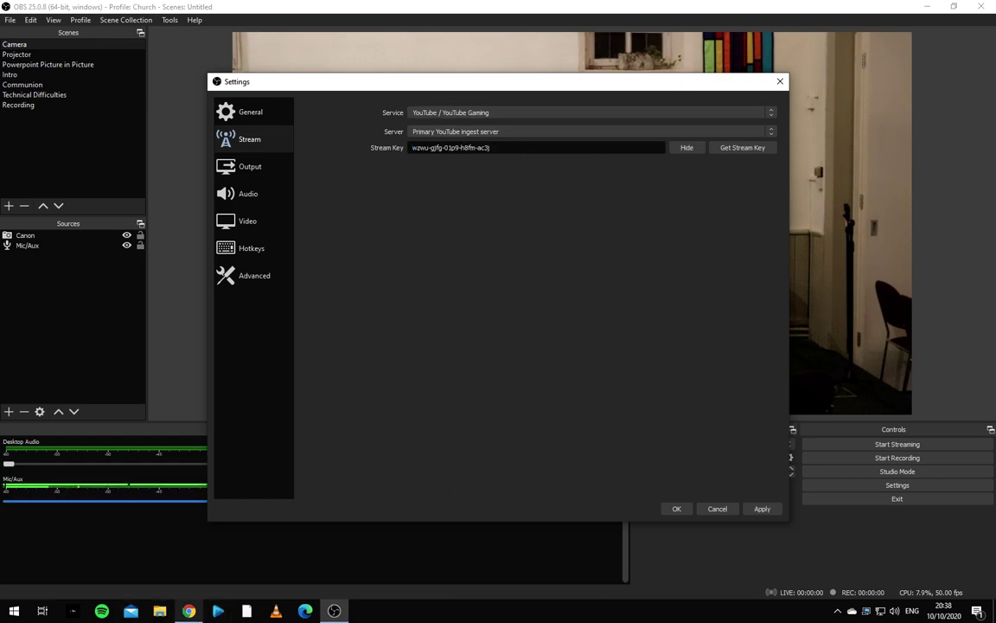
pyautogui.hotkey('alt', 'Tab')
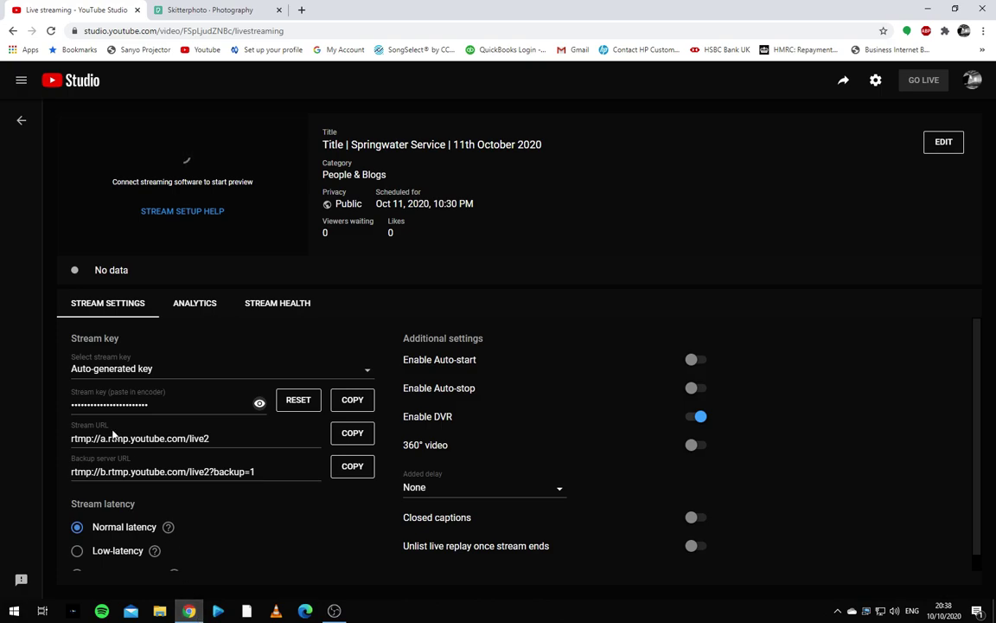
pyautogui.click(260, 406)
pyautogui.hotkey('alt', 'Tab')
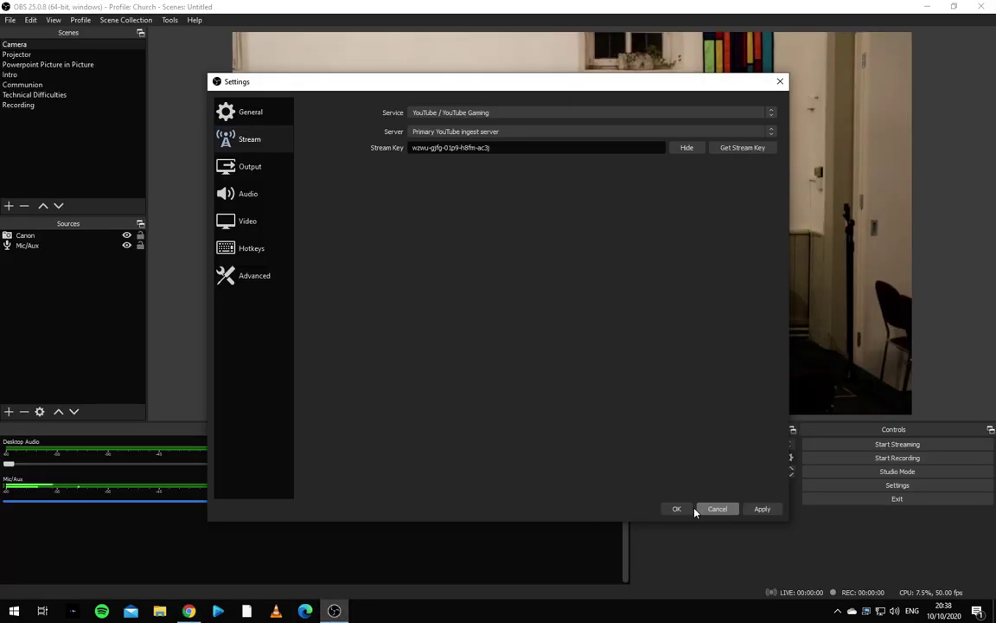
pyautogui.click(677, 509)
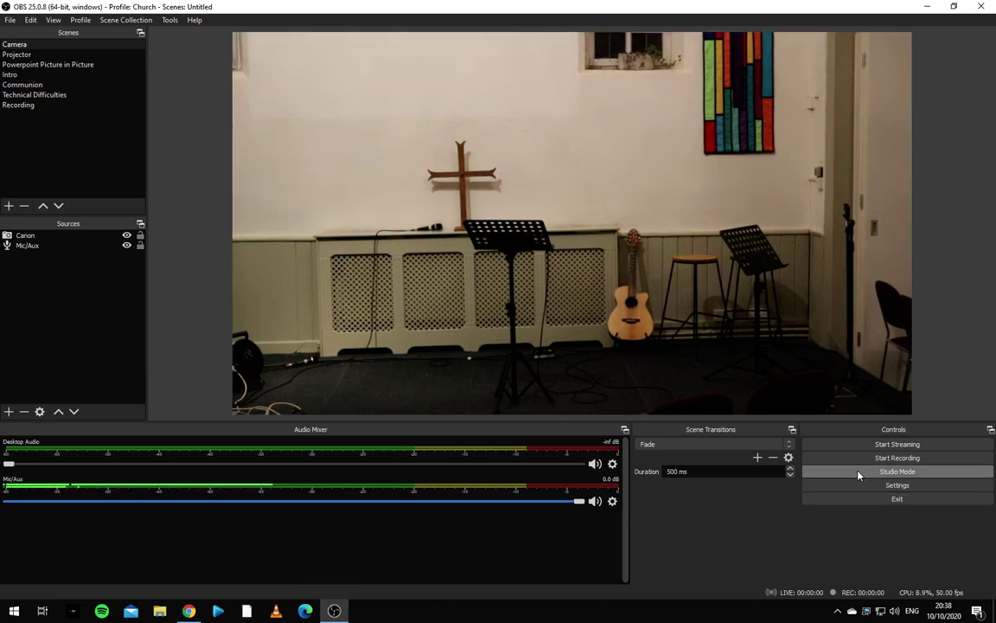
# Step: Start streaming from OBS and confirm YouTube Studio reports an excellent connection
pyautogui.click(868, 449)
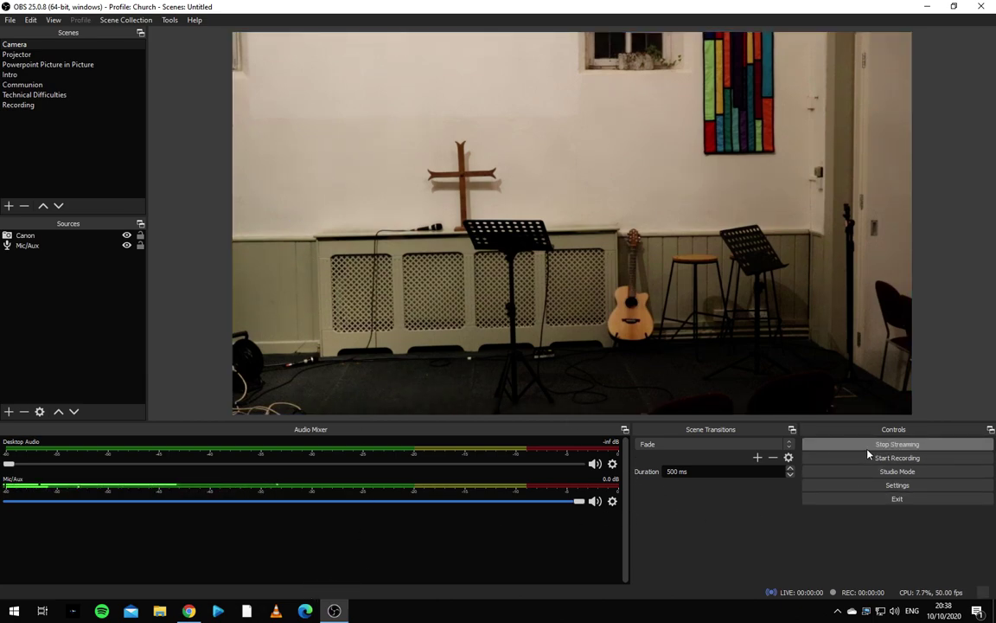
pyautogui.click(189, 612)
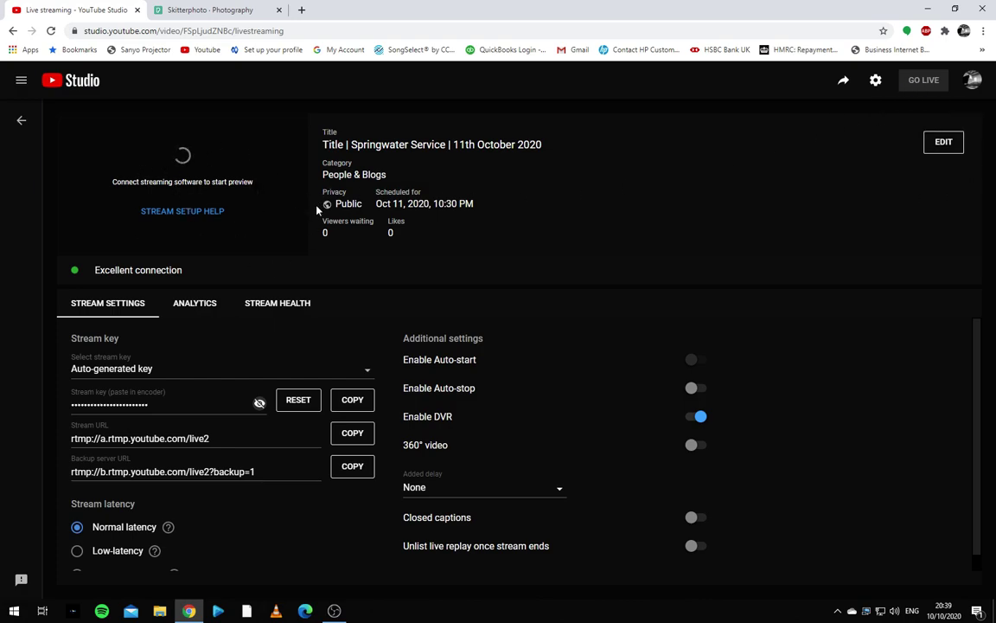
pyautogui.click(334, 610)
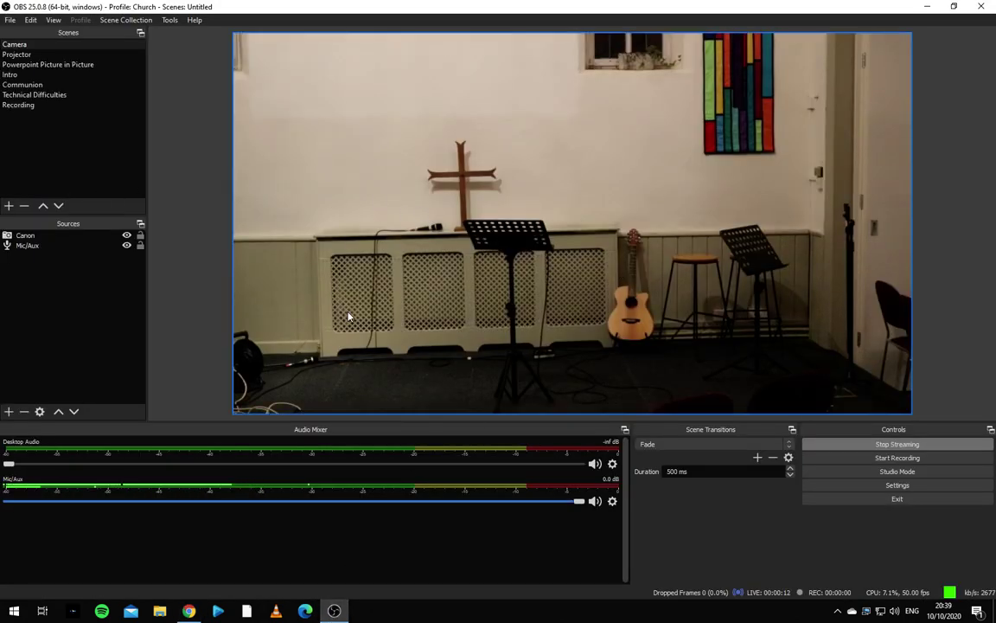
pyautogui.click(188, 611)
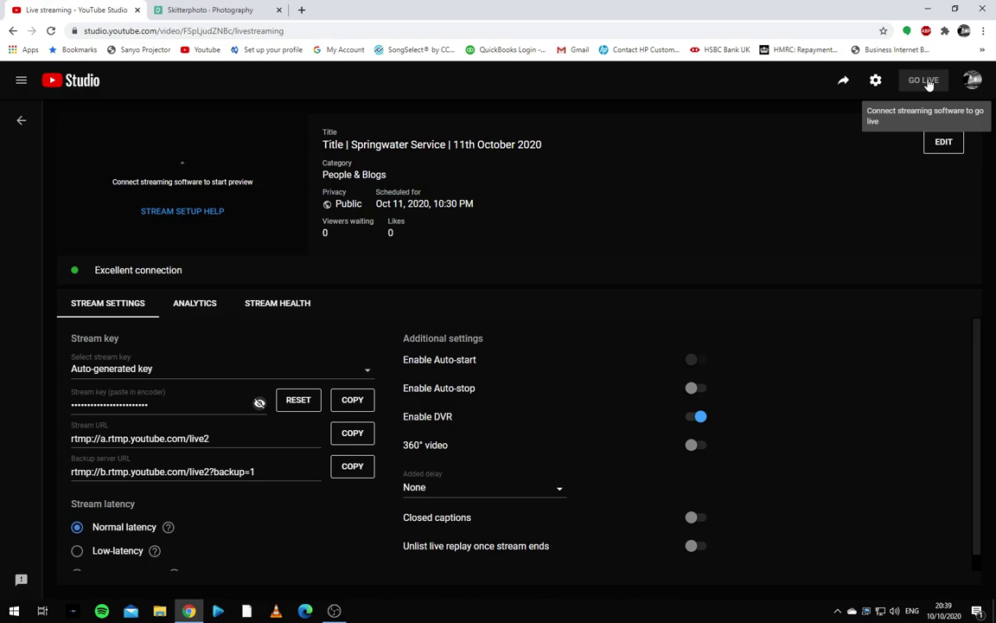
pyautogui.click(334, 610)
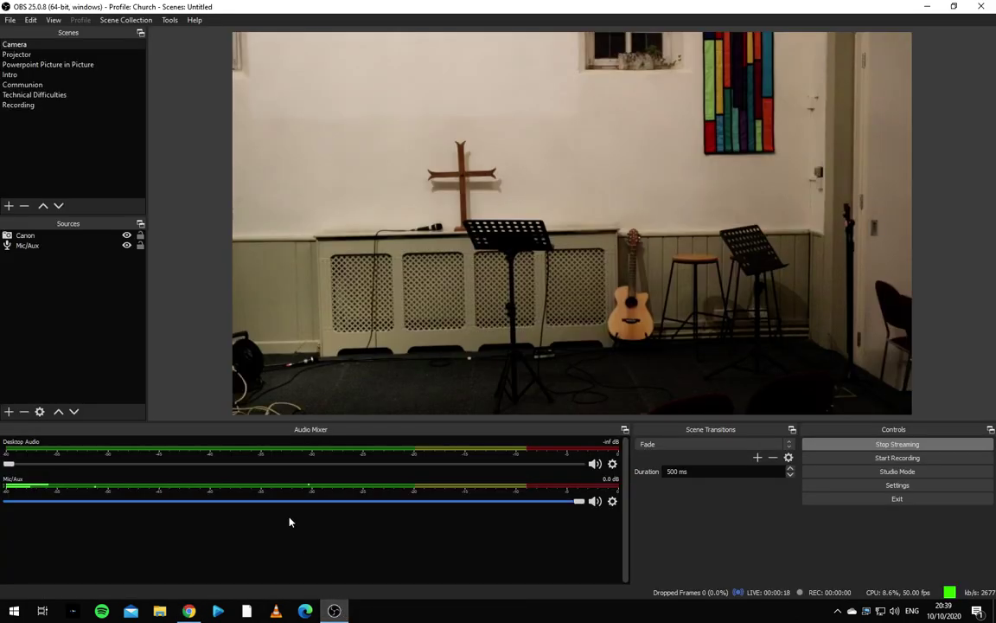
# Step: Switch the live output through Projector and Powerpoint Picture in Picture, ending on Intro
pyautogui.click(61, 55)
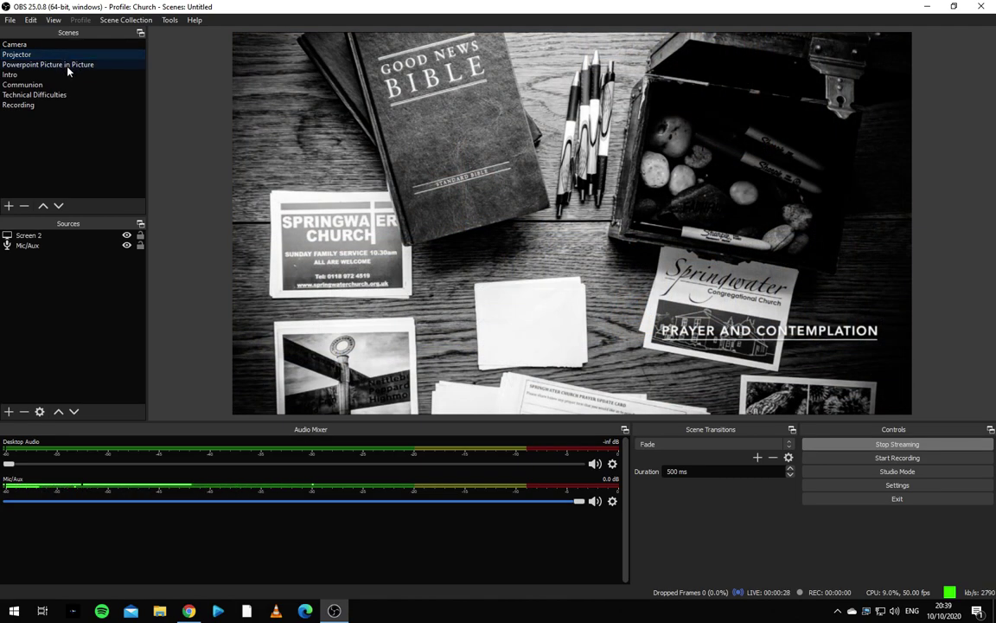
pyautogui.click(59, 64)
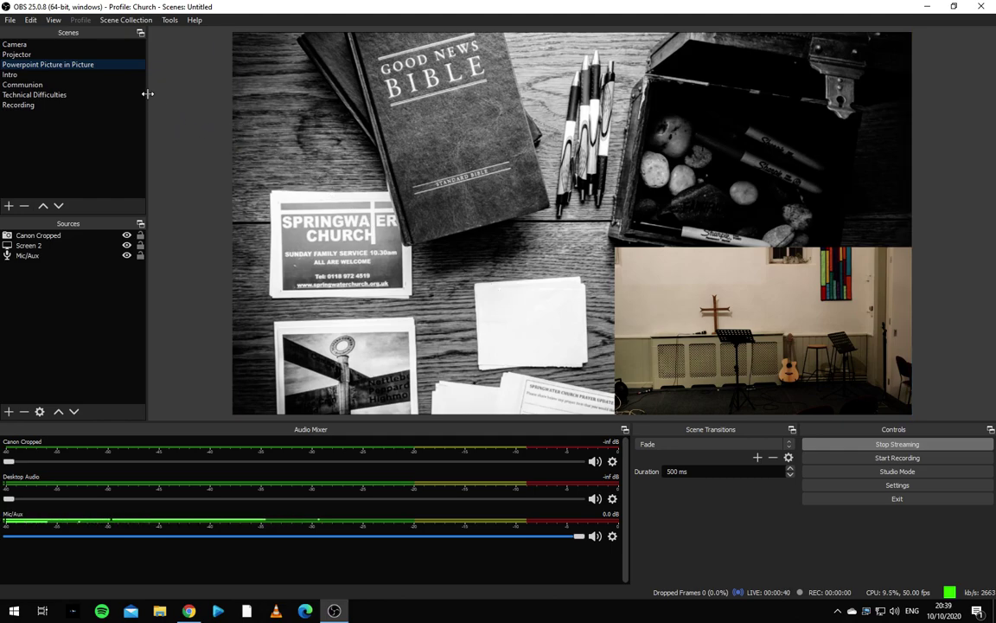
pyautogui.click(105, 76)
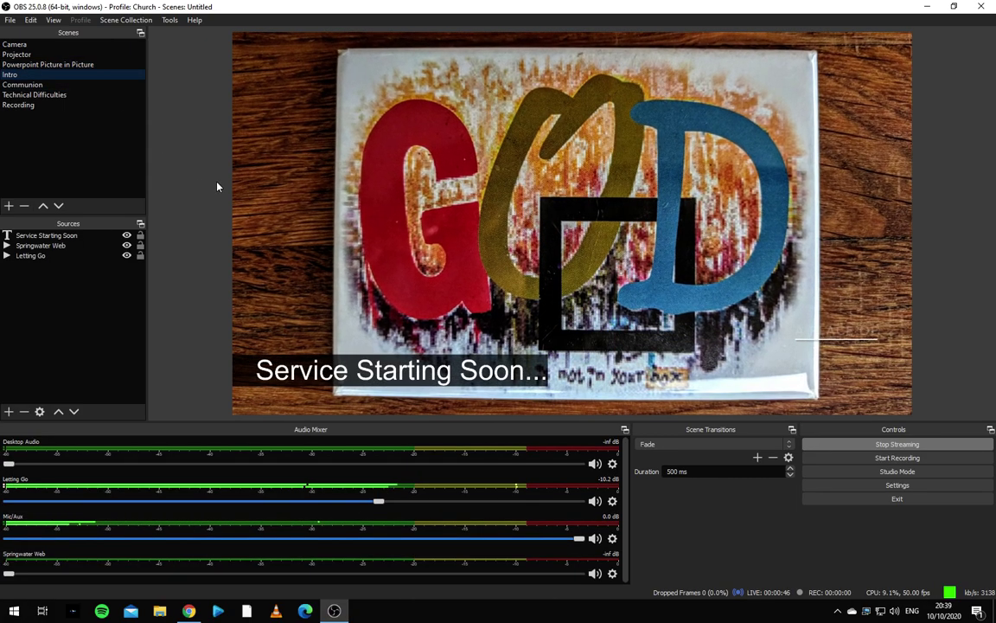
pyautogui.moveTo(189, 610)
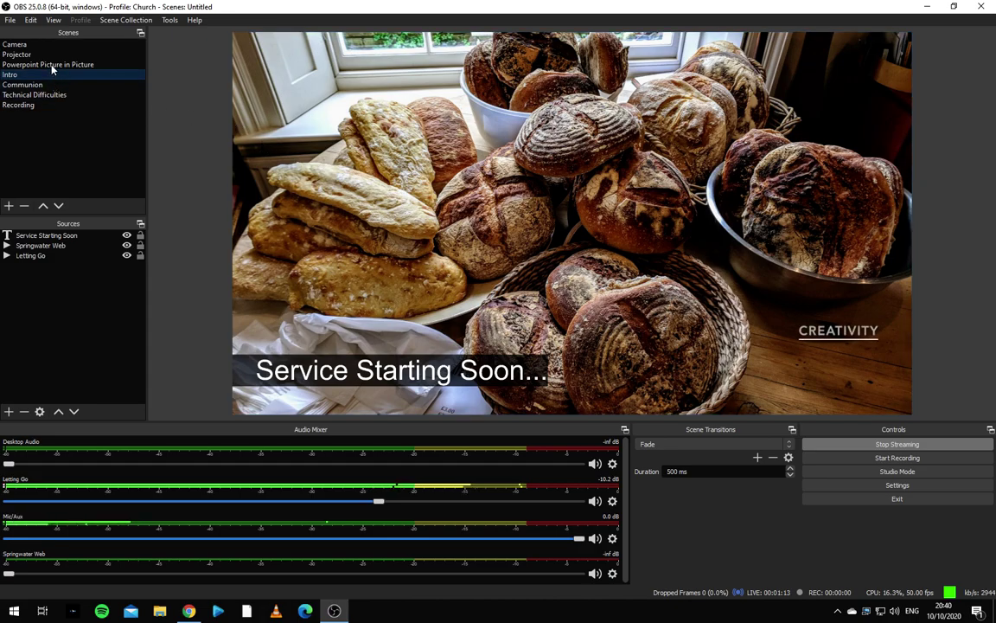
# Step: Switch the live output to the Camera scene showing the church stage
pyautogui.click(39, 44)
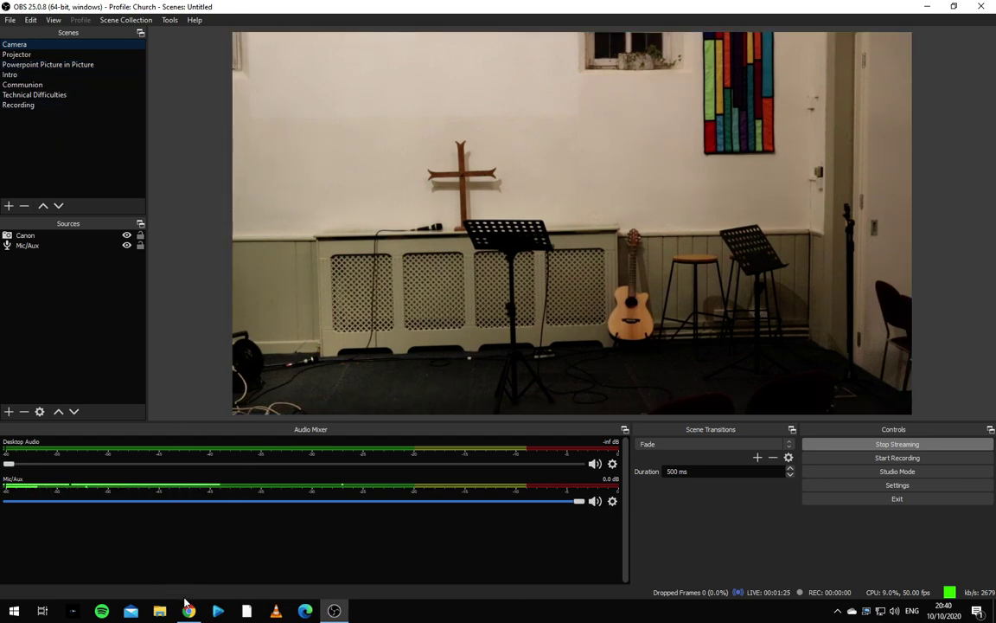
pyautogui.moveTo(189, 611)
# Step: Check YouTube Studio's preview is playing the incoming camera feed at 1:15
pyautogui.hotkey('alt', 'Tab')
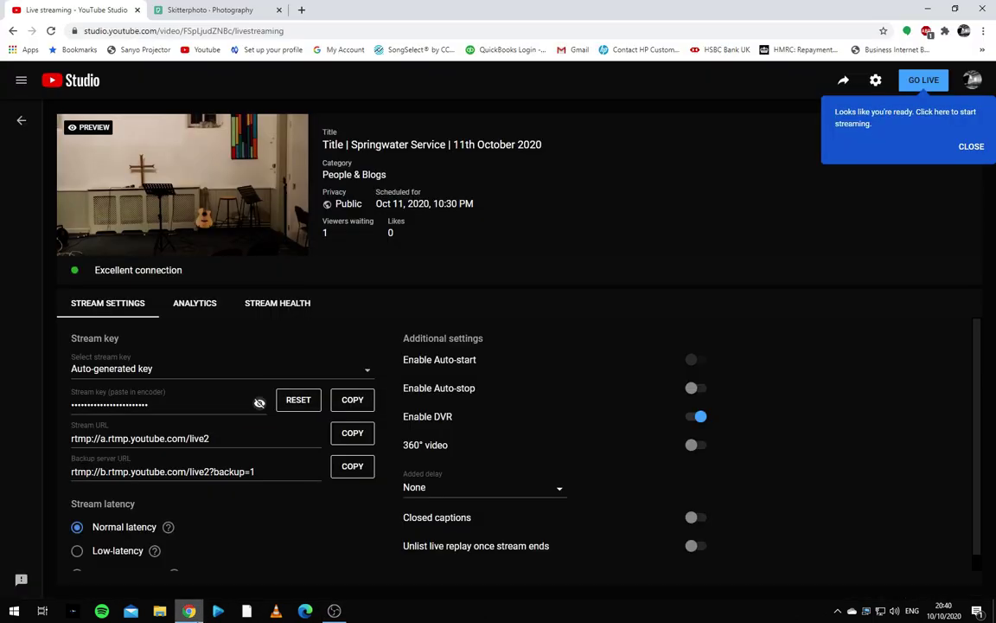
pyautogui.moveTo(242, 149)
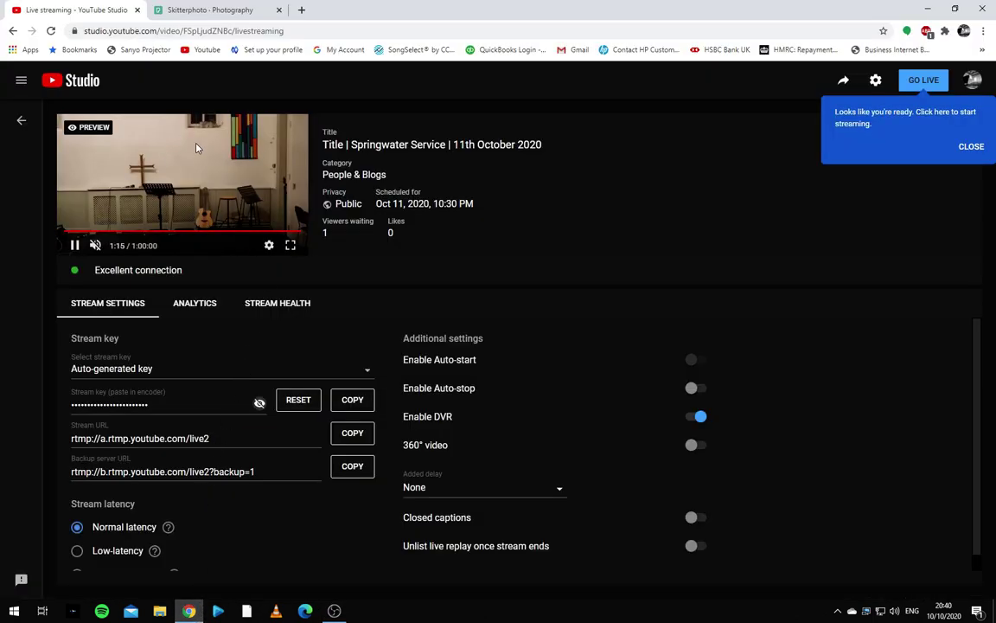